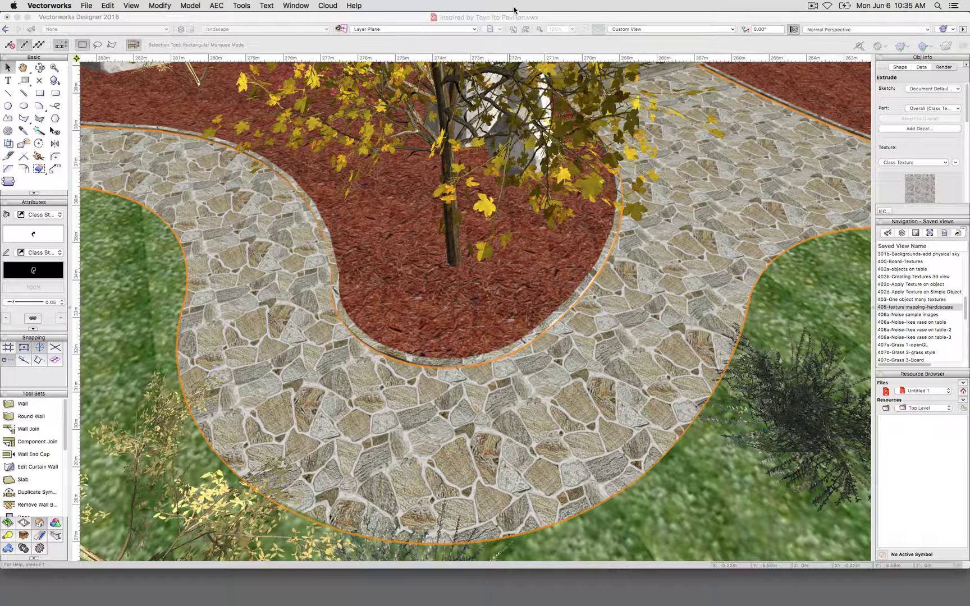
Select the paving, then restore the saved view 402d-Apply Texture on Simple Object
{"action": "left_click", "coordinate": [649, 324]}
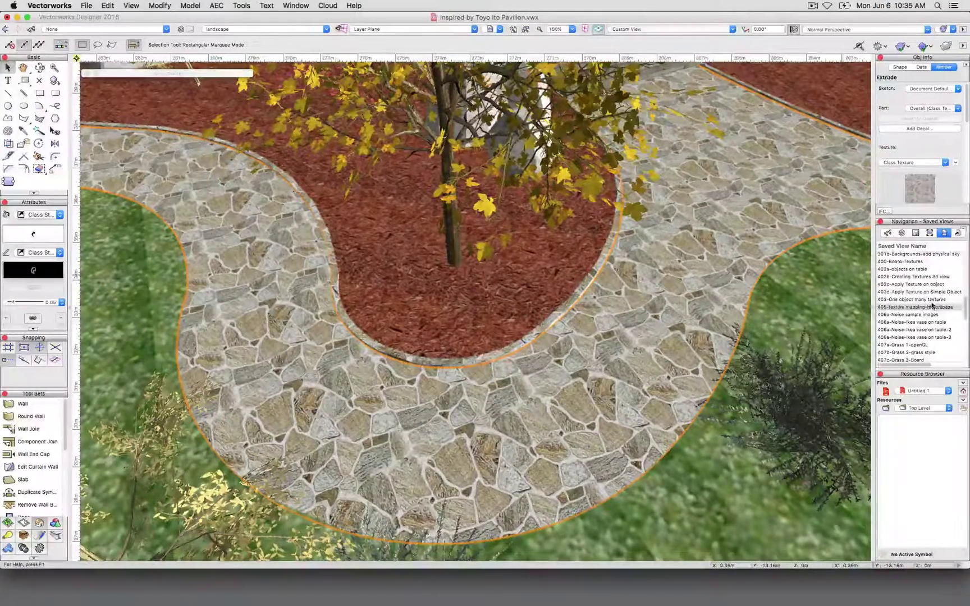
{"action": "double_click", "coordinate": [918, 292]}
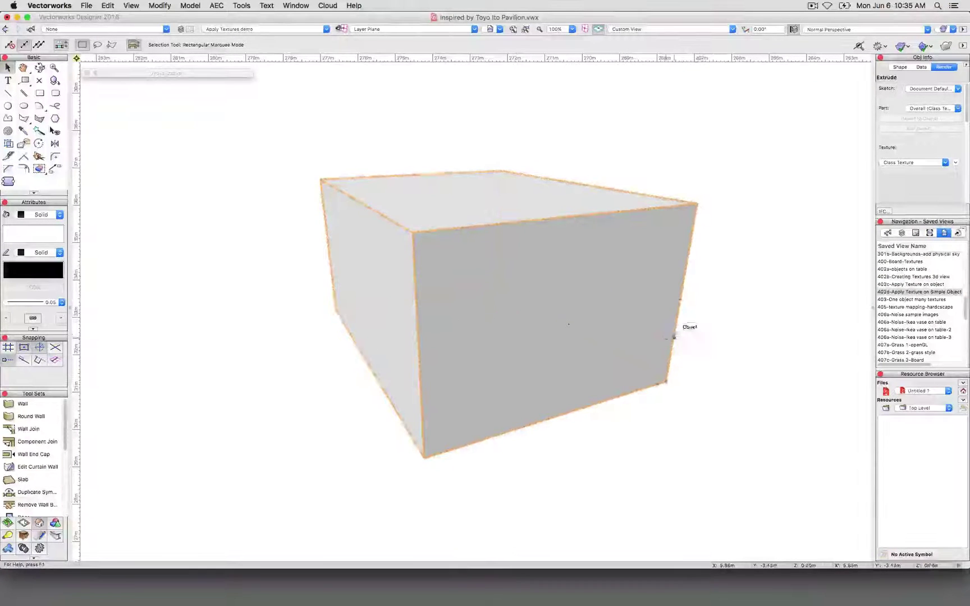
Try the Red PLastic Very Simple texture, then a Stonework texture, on the box
{"action": "middle_click_drag", "start_coordinate": [685, 327], "coordinate": [662, 339], "text": "shift"}
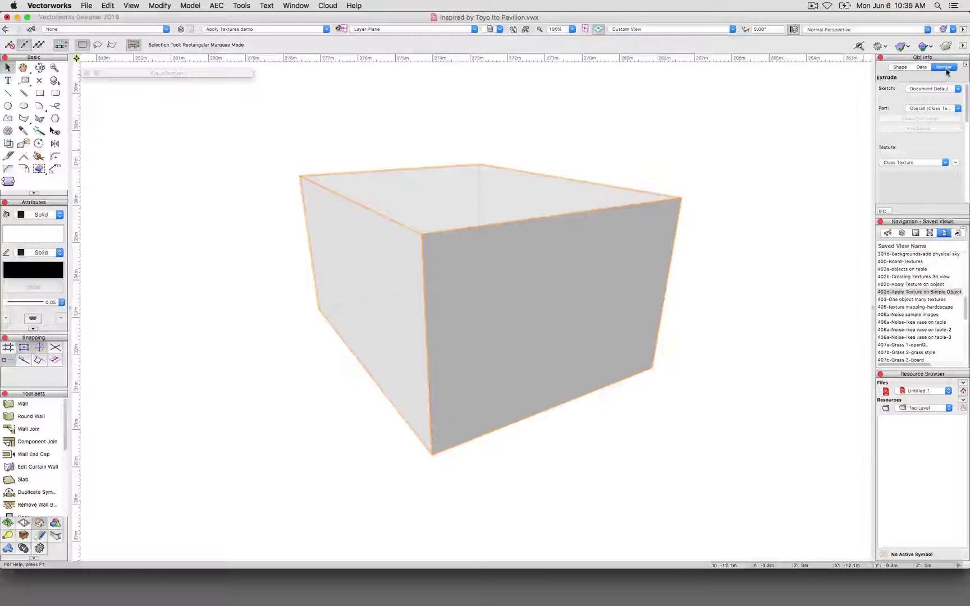
{"action": "left_click", "coordinate": [919, 110]}
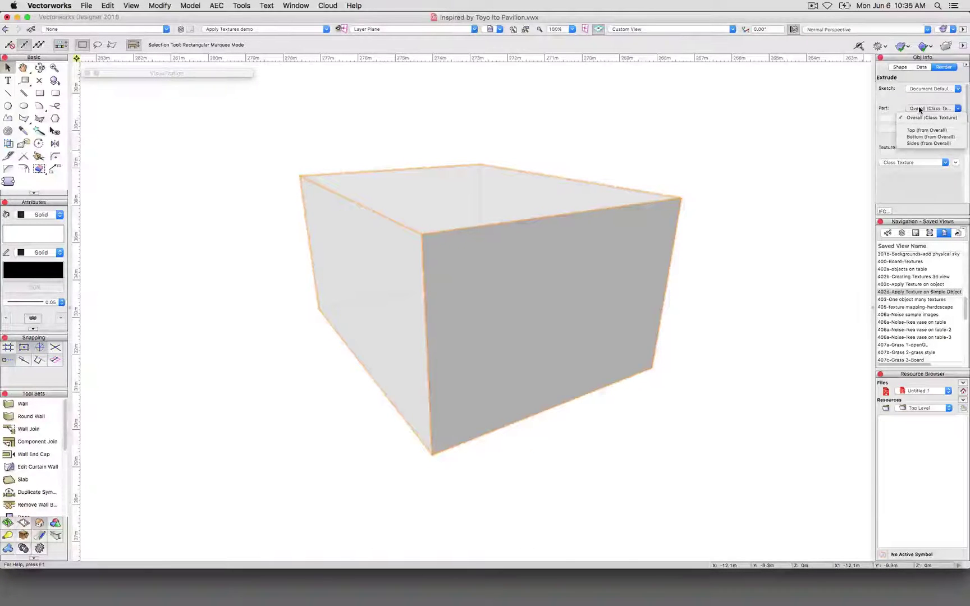
{"action": "left_click", "coordinate": [898, 162]}
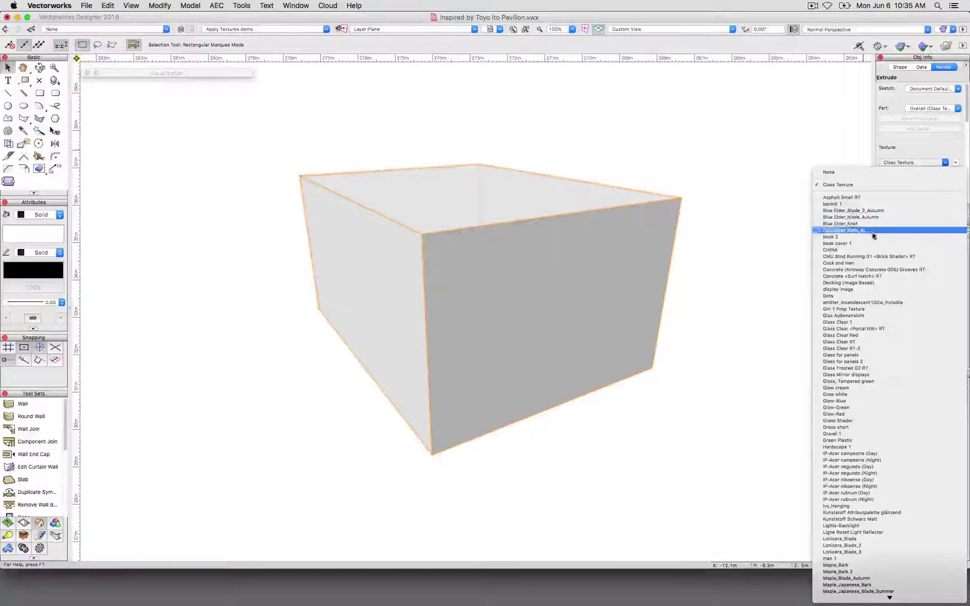
{"action": "scroll", "coordinate": [882, 483], "scroll_direction": "down", "scroll_amount": 2}
{"action": "scroll", "coordinate": [885, 497], "scroll_direction": "down", "scroll_amount": 10}
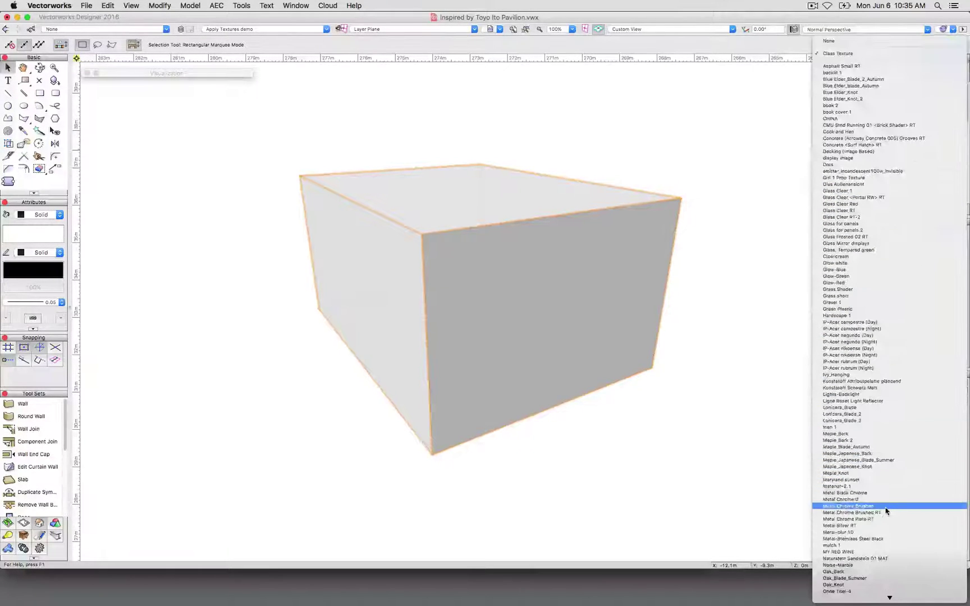
{"action": "scroll", "coordinate": [885, 510], "scroll_direction": "down", "scroll_amount": 1}
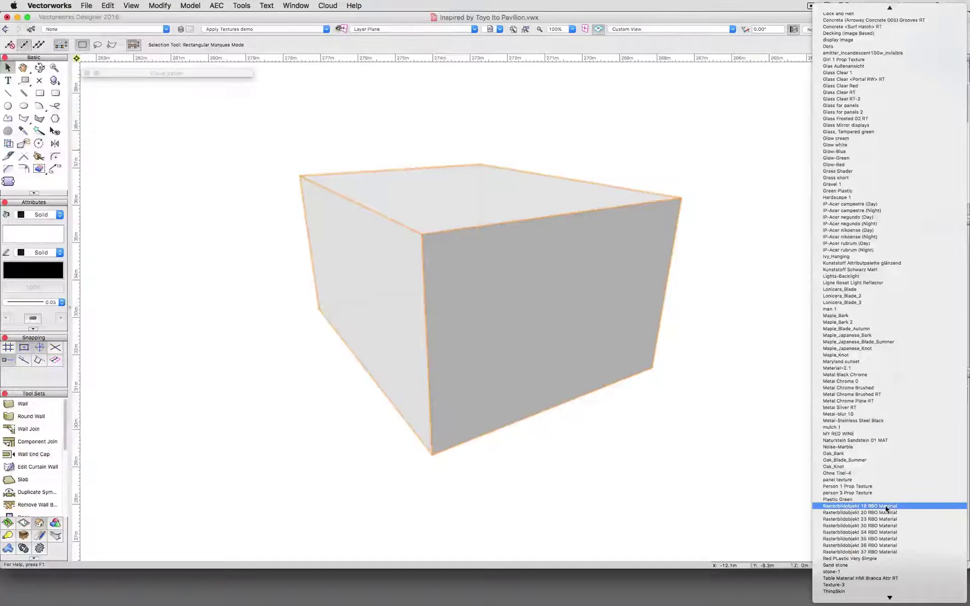
{"action": "scroll", "coordinate": [885, 509], "scroll_direction": "down", "scroll_amount": 1}
{"action": "left_click", "coordinate": [864, 532]}
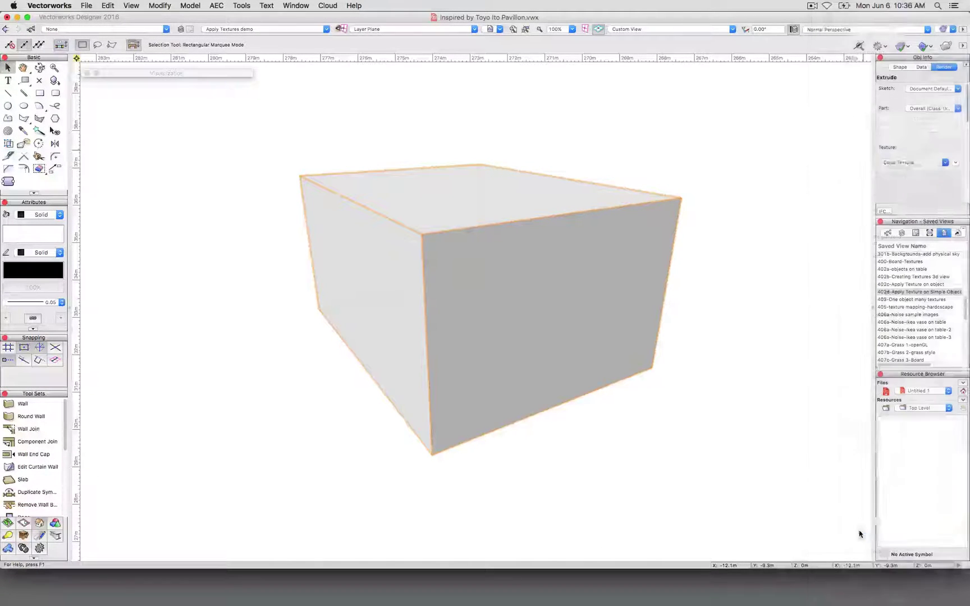
{"action": "left_click", "coordinate": [909, 162]}
{"action": "left_click", "coordinate": [881, 484]}
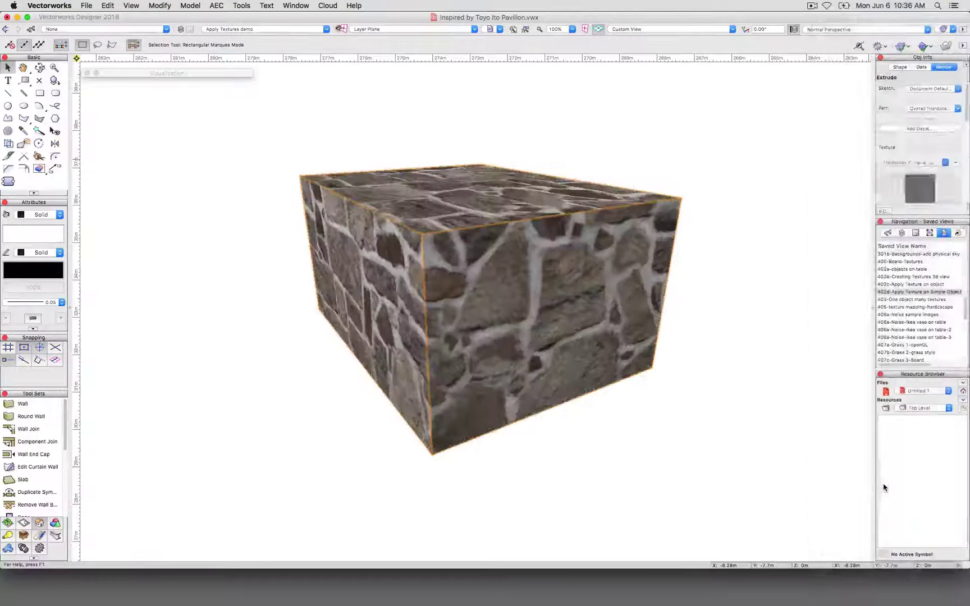
Replace the stonework with the WOOD_OAK texture and deselect the box
{"action": "left_click", "coordinate": [910, 162]}
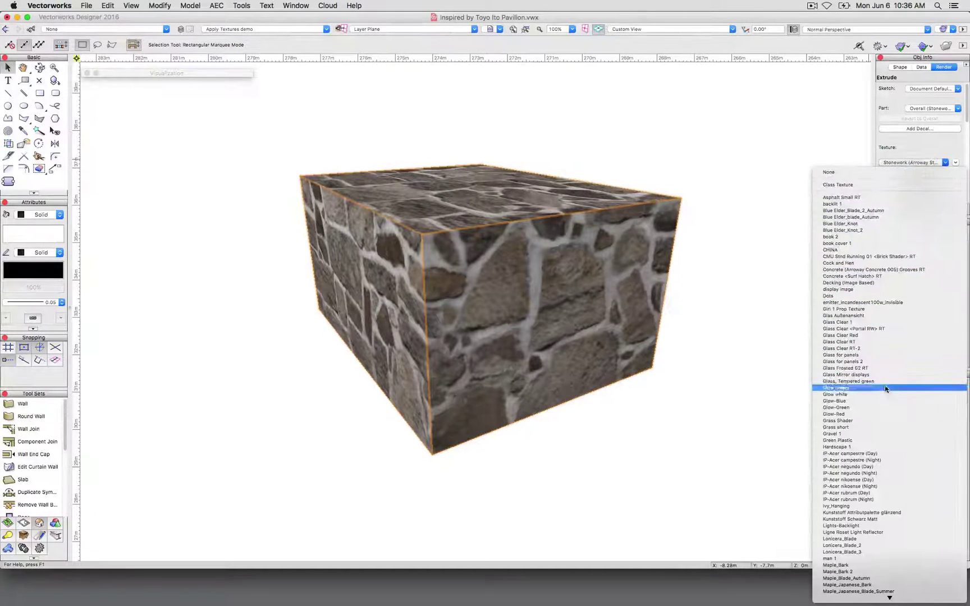
{"action": "scroll", "coordinate": [887, 393], "scroll_direction": "down", "scroll_amount": 10}
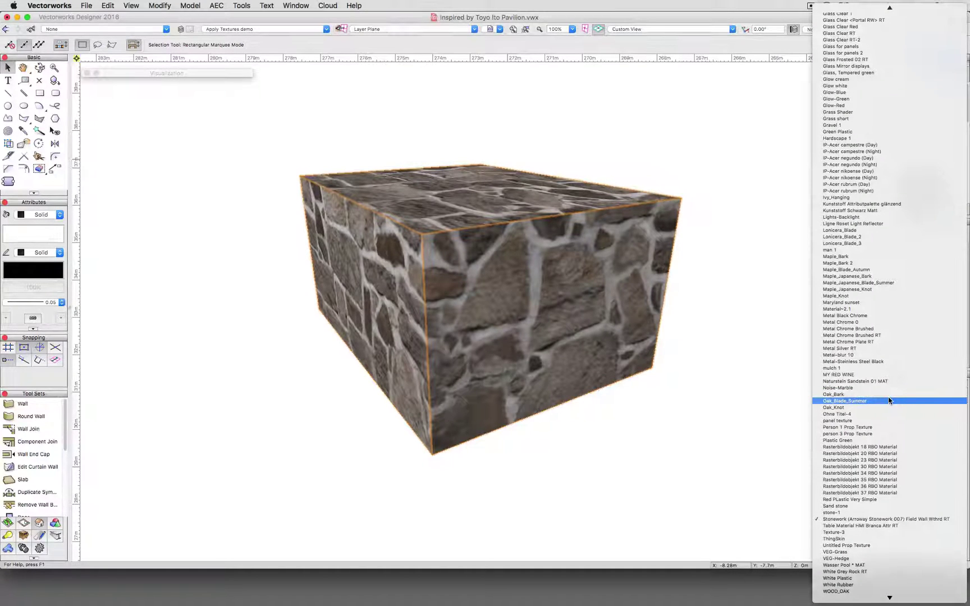
{"action": "scroll", "coordinate": [888, 399], "scroll_direction": "down", "scroll_amount": 1}
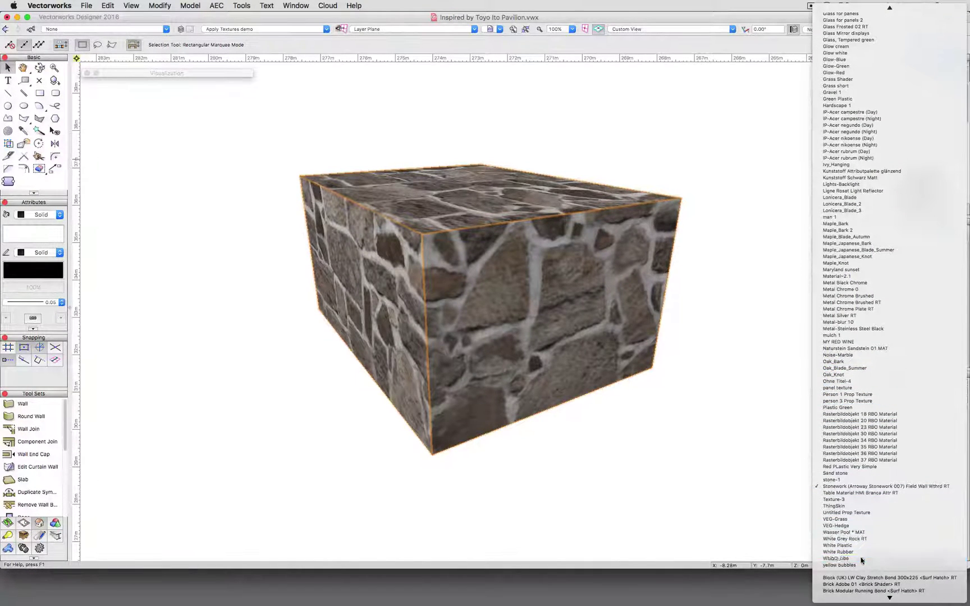
{"action": "left_click", "coordinate": [862, 559]}
{"action": "left_click", "coordinate": [725, 262]}
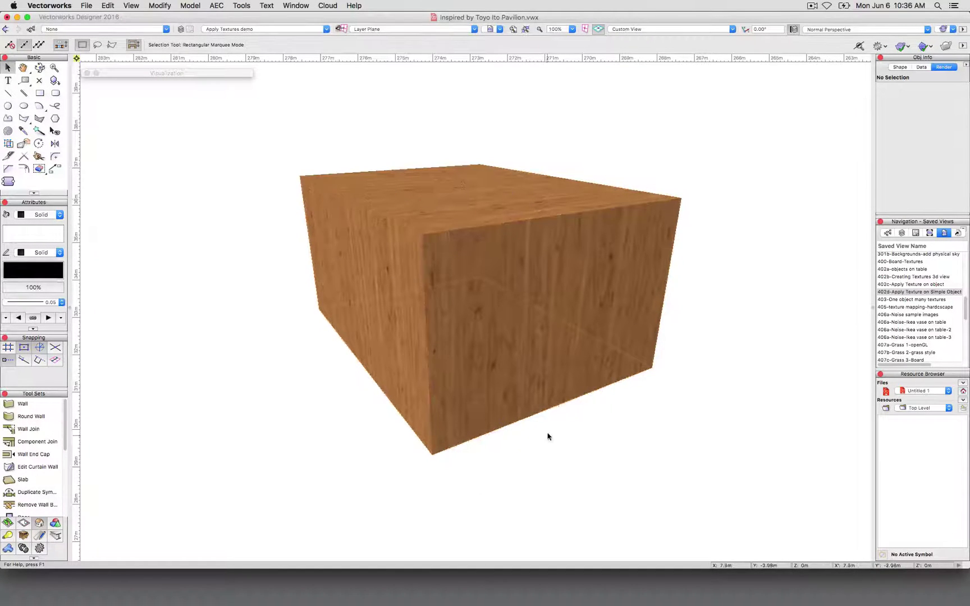
Rotate the box's wood texture mapping by 90°
{"action": "mouse_move", "coordinate": [548, 436]}
{"action": "middle_mouse_down", "text": "shift"}
{"action": "mouse_move", "coordinate": [552, 391]}
{"action": "mouse_move", "coordinate": [550, 426]}
{"action": "middle_mouse_up", "text": "shift"}
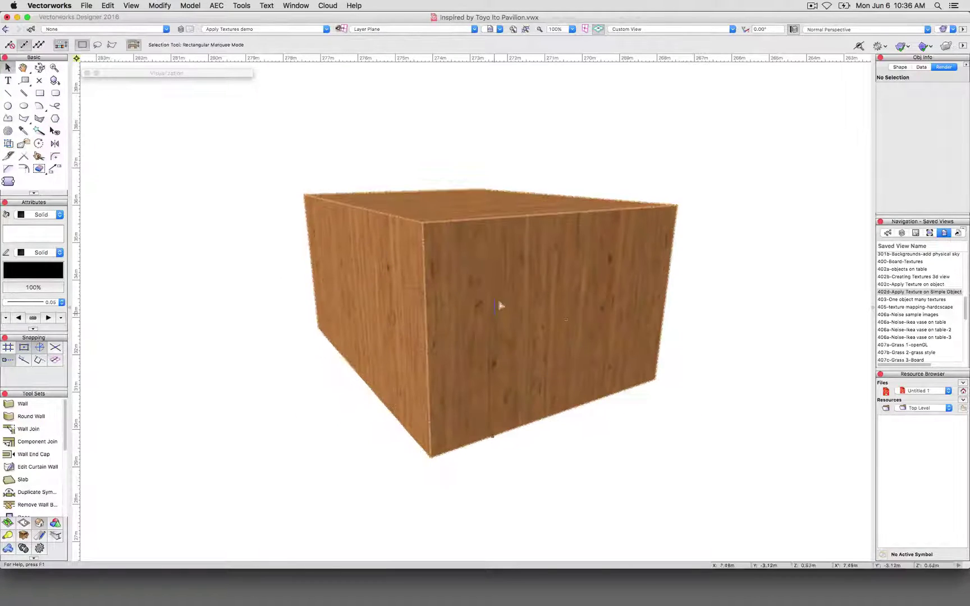
{"action": "left_click", "coordinate": [448, 211]}
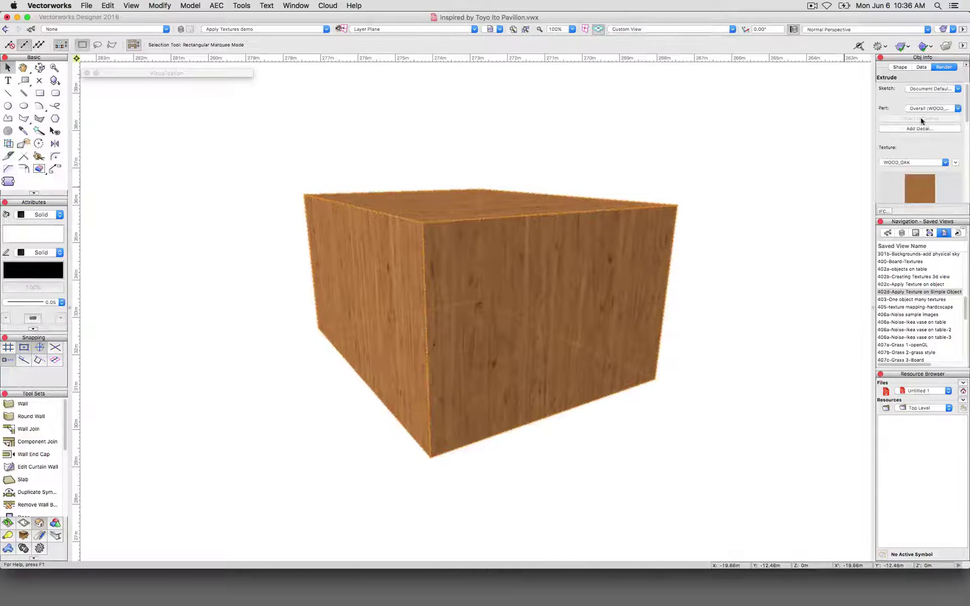
{"action": "scroll", "coordinate": [916, 146], "scroll_direction": "down", "scroll_amount": 5}
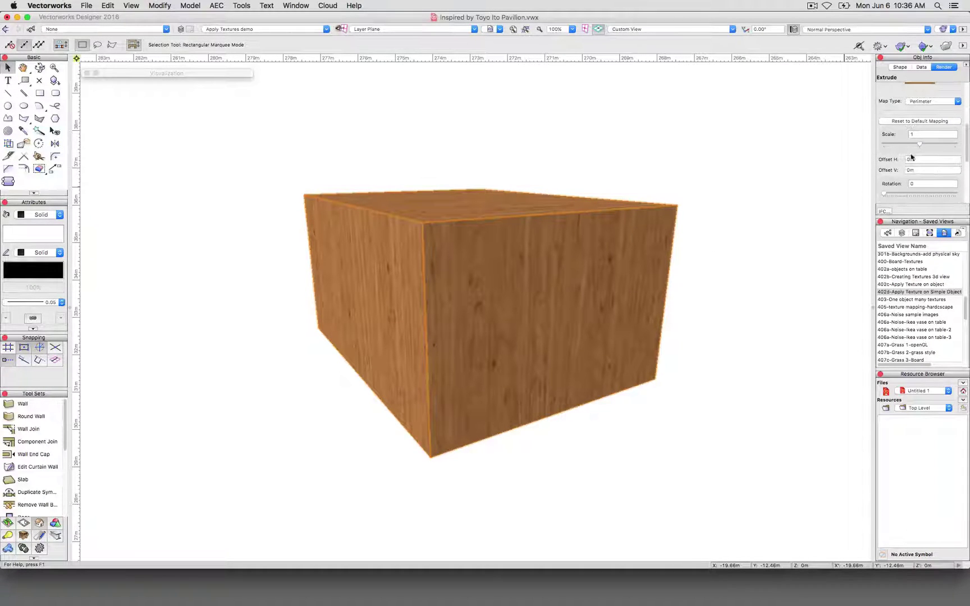
{"action": "left_click", "coordinate": [910, 184]}
{"action": "key", "text": "Return"}
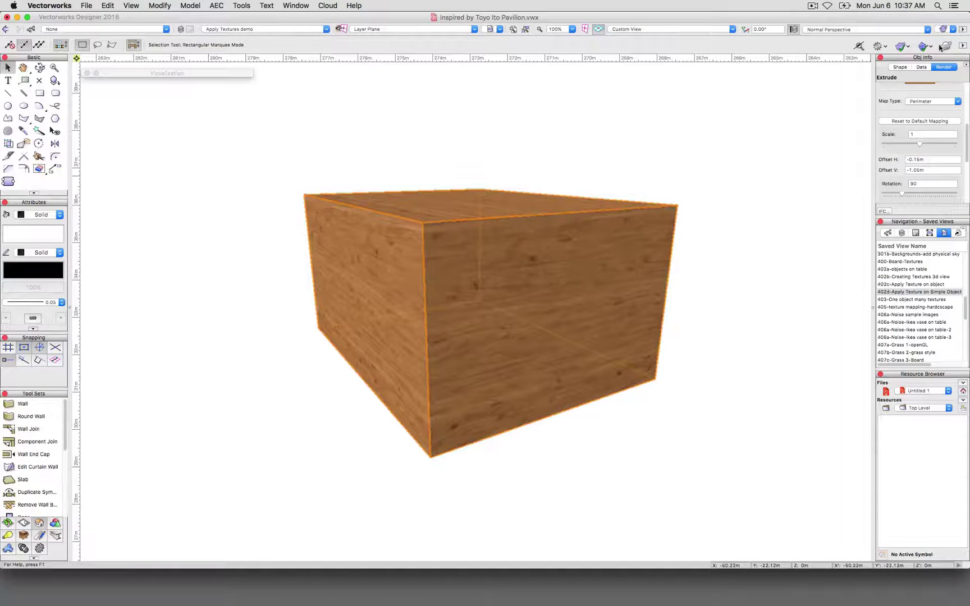
Reset the texture rotation to 0 and show the current file's resource folders
{"action": "left_click", "coordinate": [917, 183]}
{"action": "type", "text": "0"}
{"action": "key", "text": "Return"}
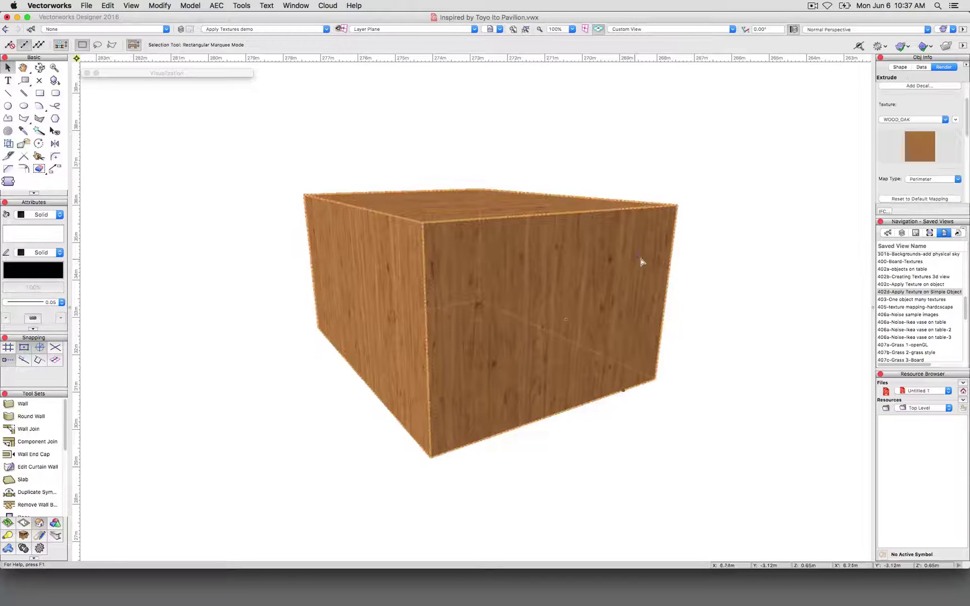
{"action": "left_click", "coordinate": [962, 394]}
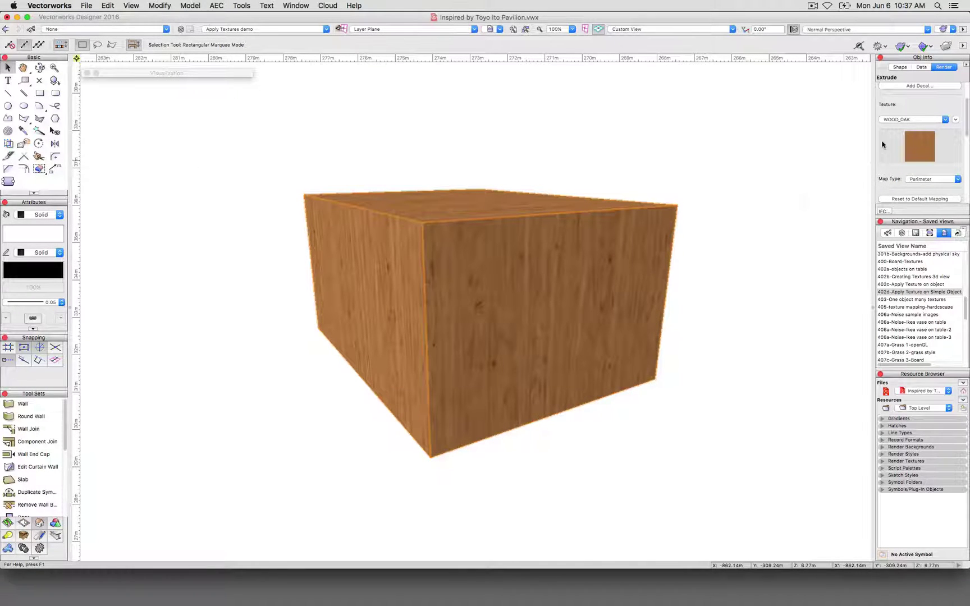
Give the box's Top part the Asphalt Small RT texture, leaving the WOOD_OAK sides
{"action": "scroll", "coordinate": [896, 133], "scroll_direction": "up", "scroll_amount": 2}
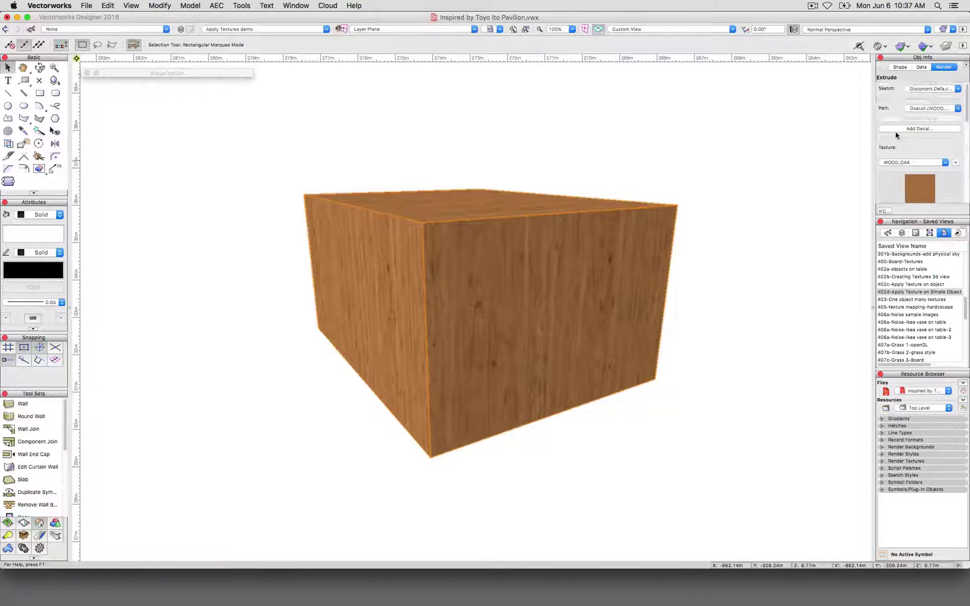
{"action": "left_click", "coordinate": [929, 109]}
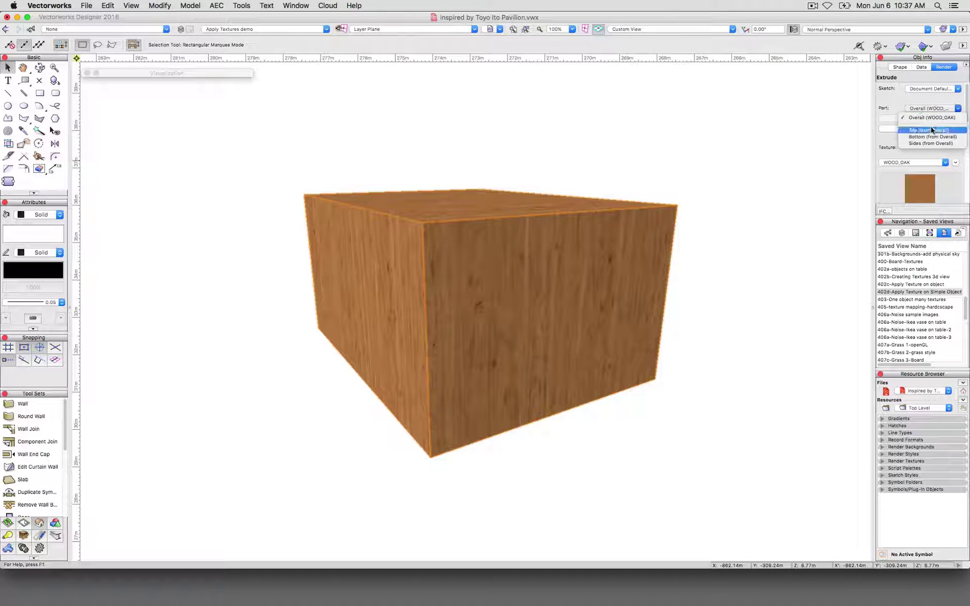
{"action": "left_click", "coordinate": [929, 131]}
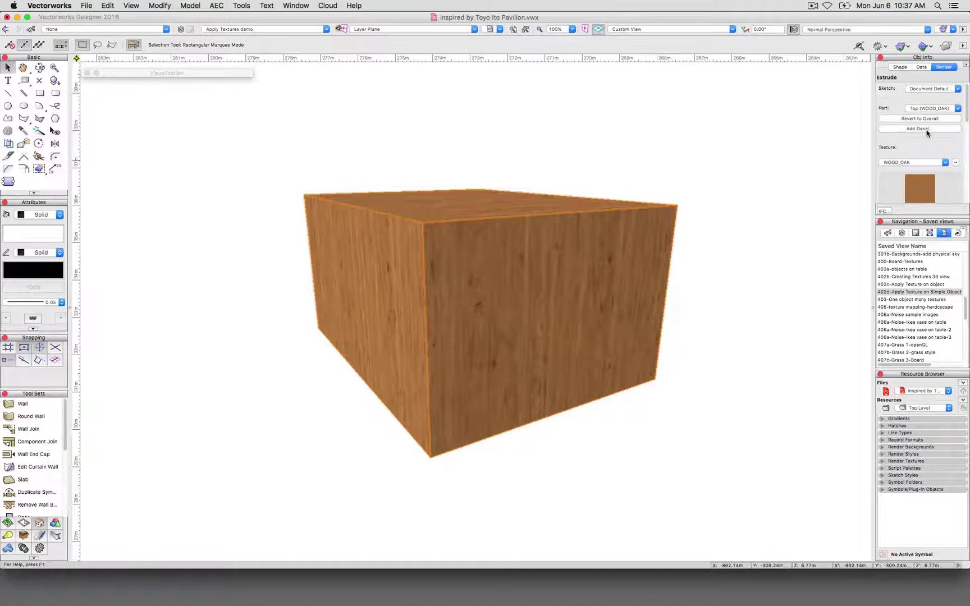
{"action": "left_click", "coordinate": [929, 109]}
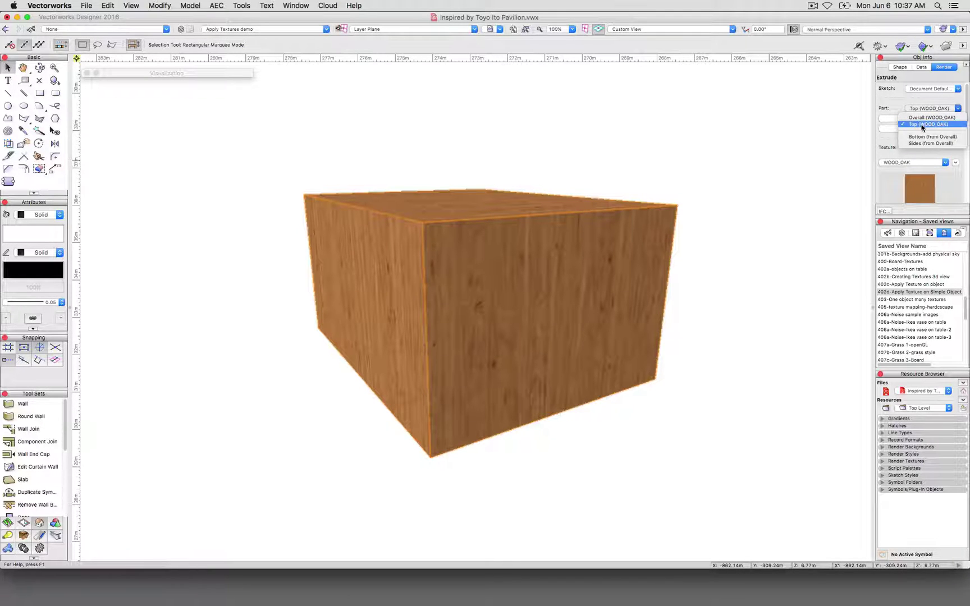
{"action": "left_click", "coordinate": [915, 128]}
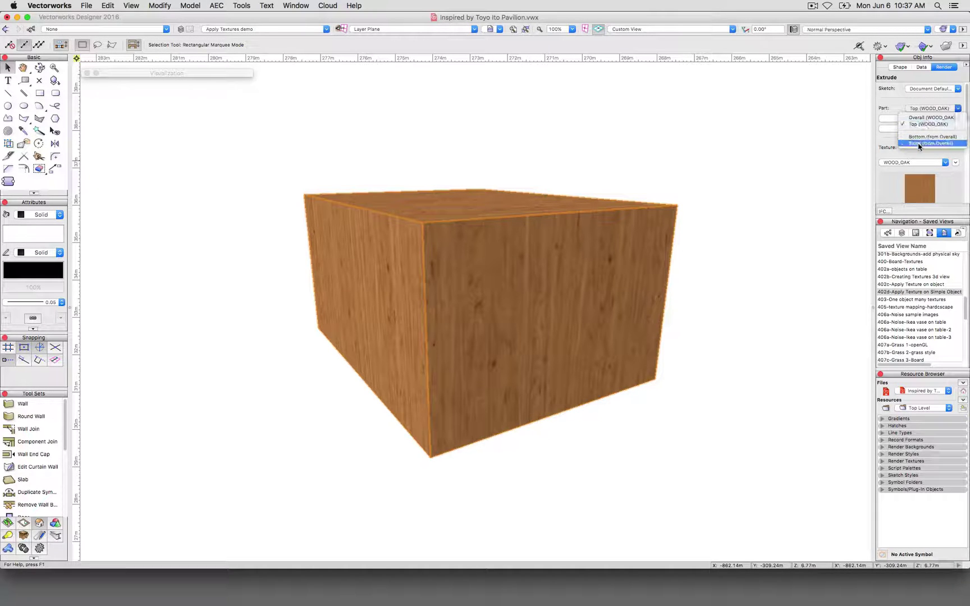
{"action": "left_click", "coordinate": [891, 152]}
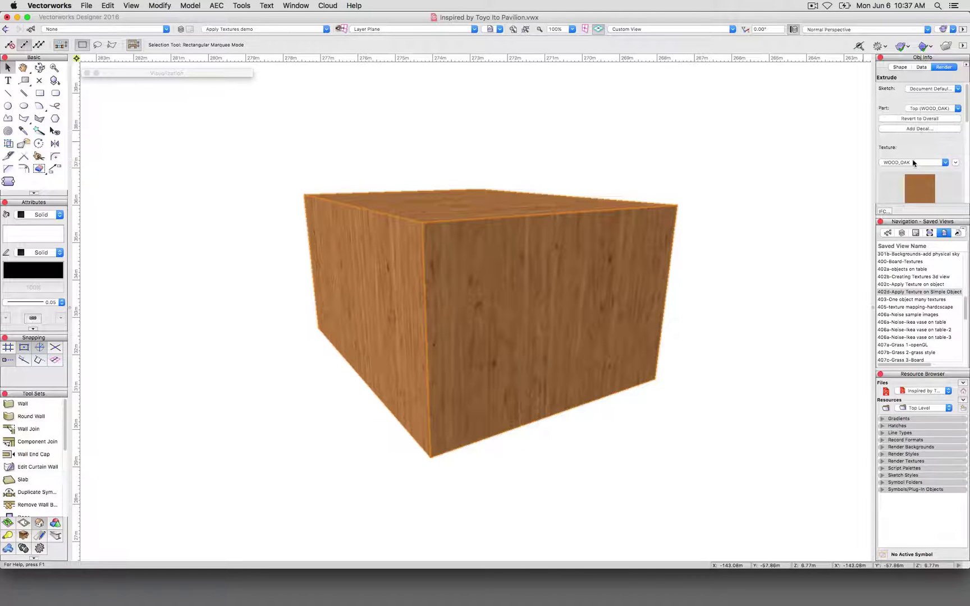
{"action": "left_click", "coordinate": [914, 163]}
{"action": "left_click", "coordinate": [866, 197]}
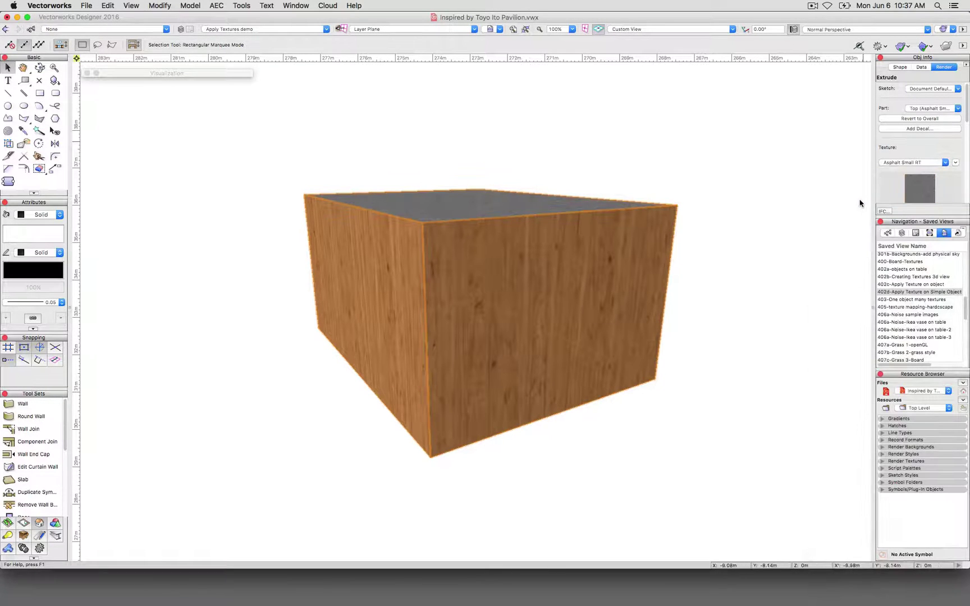
{"action": "middle_click_drag", "start_coordinate": [467, 199], "coordinate": [500, 210], "text": "super"}
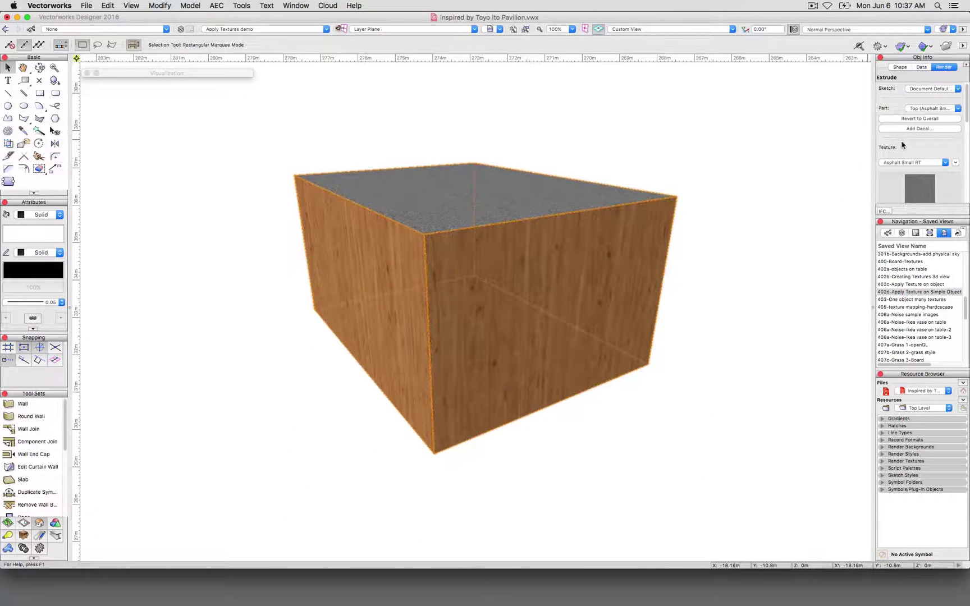
{"action": "scroll", "coordinate": [901, 157], "scroll_direction": "down", "scroll_amount": 5}
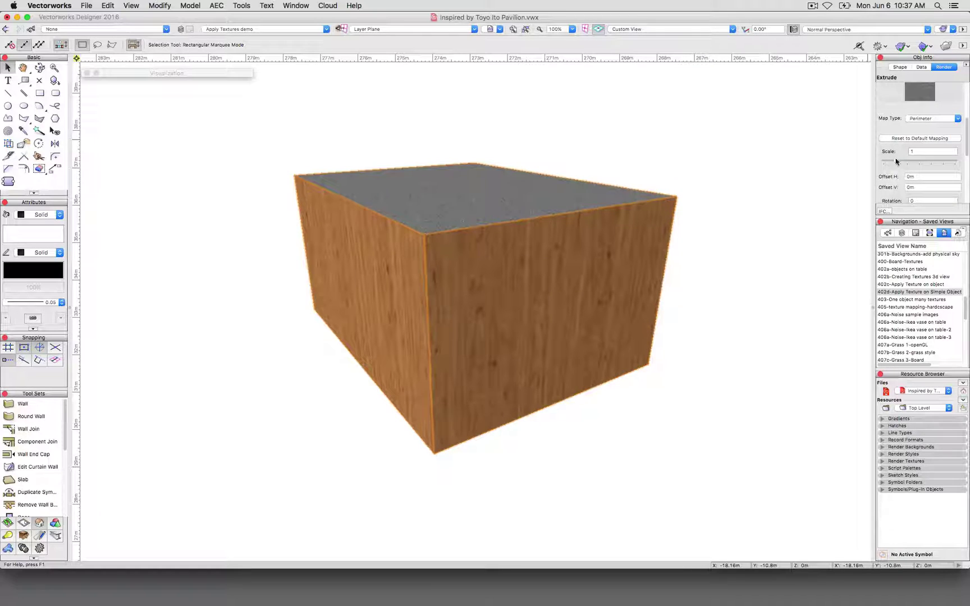
{"action": "mouse_move", "coordinate": [897, 161]}
{"action": "left_mouse_down"}
{"action": "mouse_move", "coordinate": [918, 164]}
{"action": "mouse_move", "coordinate": [891, 168]}
{"action": "mouse_move", "coordinate": [901, 167]}
{"action": "left_mouse_up"}
{"action": "scroll", "coordinate": [895, 178], "scroll_direction": "down", "scroll_amount": 2}
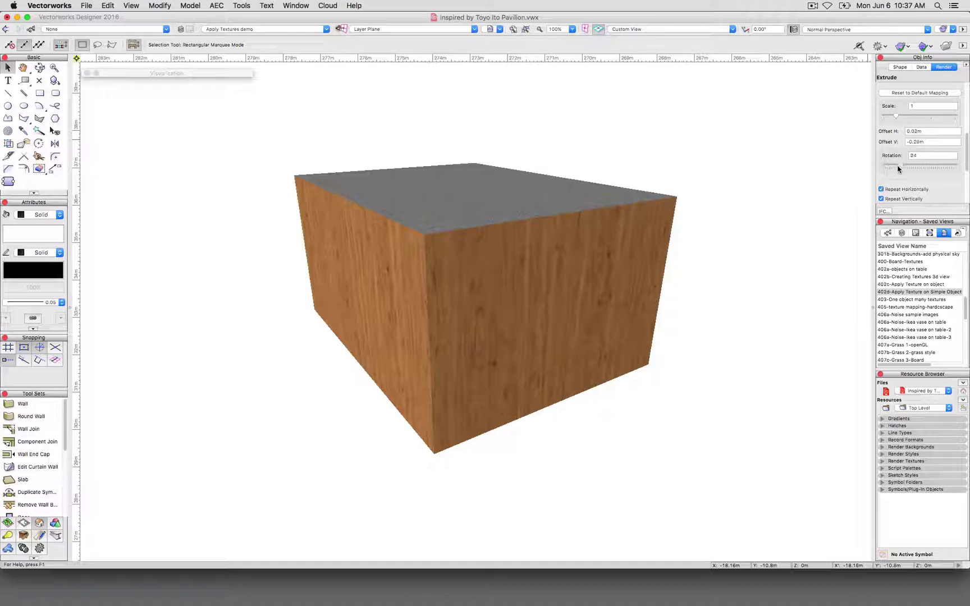
{"action": "left_click_drag", "start_coordinate": [898, 168], "coordinate": [884, 167]}
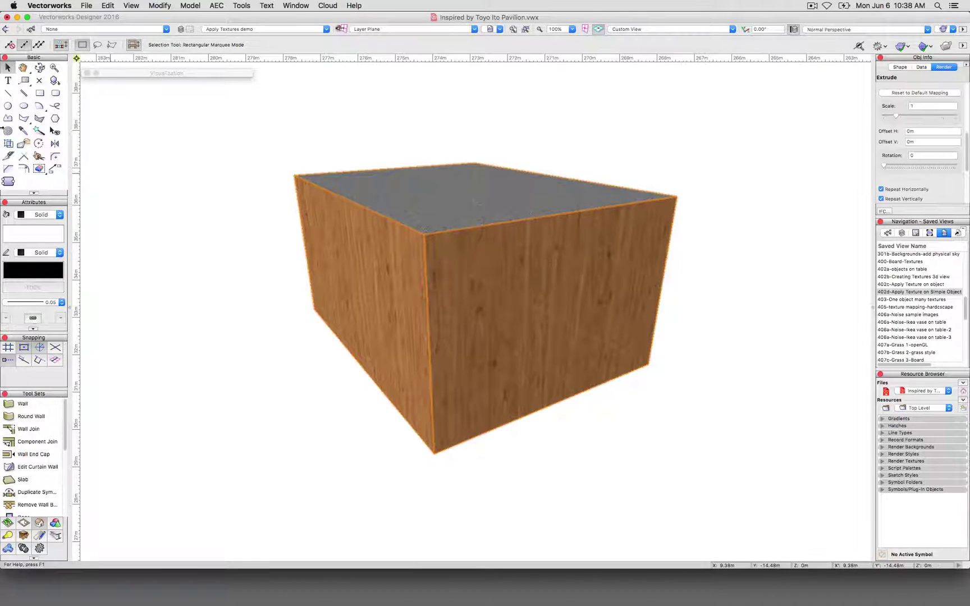
Apply the backlit 1 texture to the box's Sides part and orbit to inspect it
{"action": "left_click", "coordinate": [55, 525]}
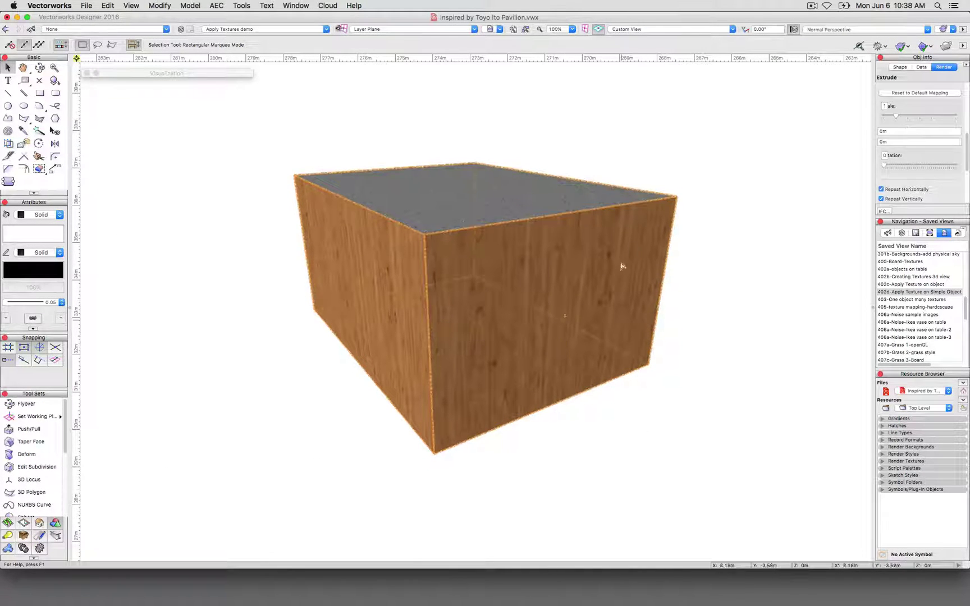
{"action": "scroll", "coordinate": [958, 137], "scroll_direction": "up", "scroll_amount": 2}
{"action": "scroll", "coordinate": [929, 108], "scroll_direction": "up", "scroll_amount": 3}
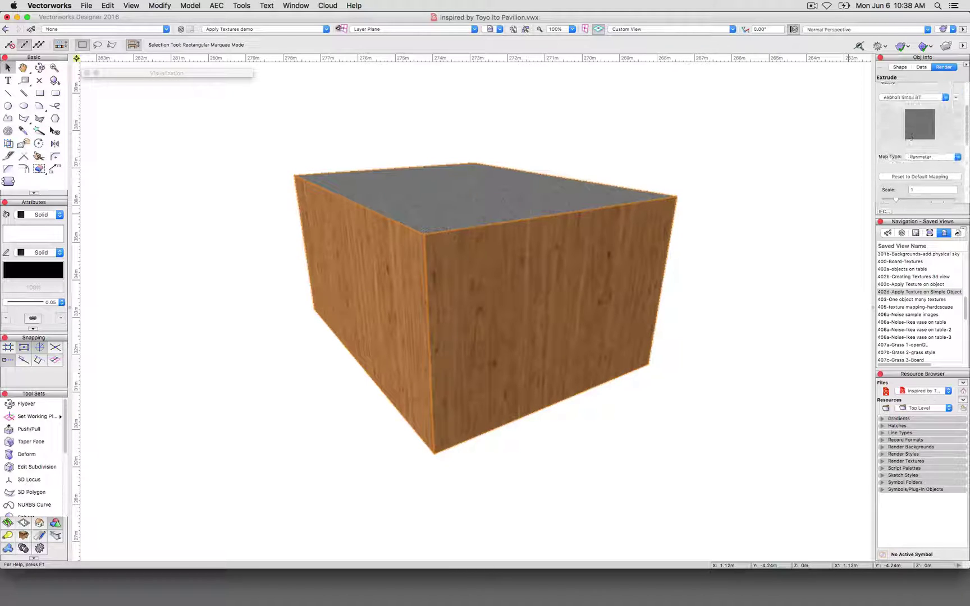
{"action": "scroll", "coordinate": [908, 102], "scroll_direction": "up", "scroll_amount": 2}
{"action": "left_click", "coordinate": [931, 108]}
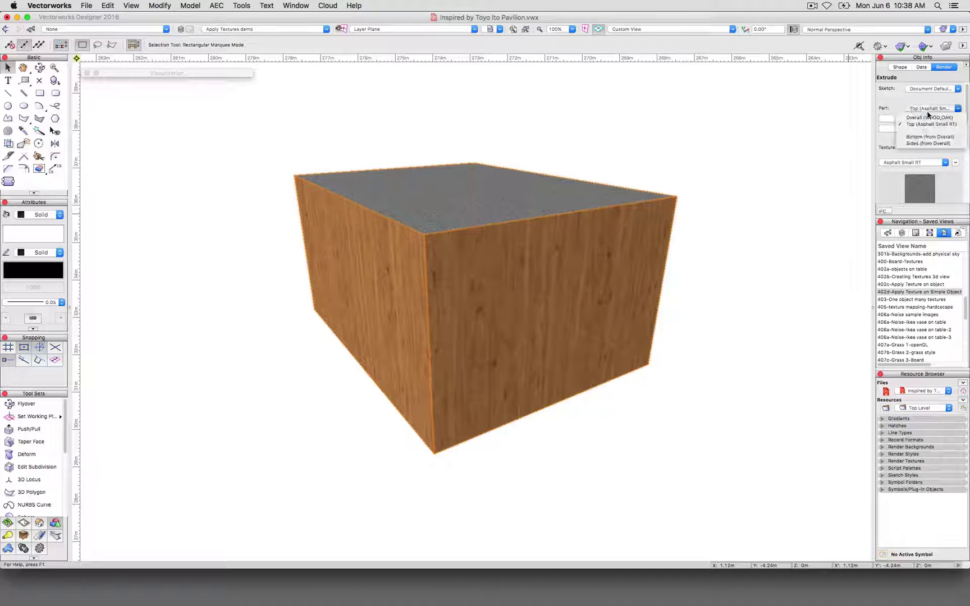
{"action": "left_click", "coordinate": [923, 143]}
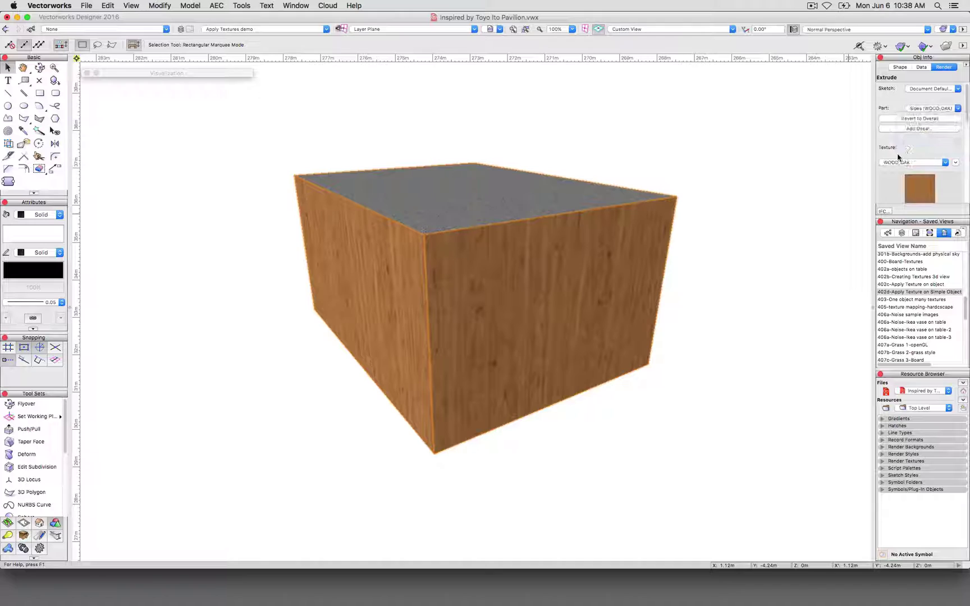
{"action": "scroll", "coordinate": [900, 158], "scroll_direction": "down", "scroll_amount": 3}
{"action": "scroll", "coordinate": [899, 157], "scroll_direction": "up", "scroll_amount": 3}
{"action": "left_click", "coordinate": [900, 162]}
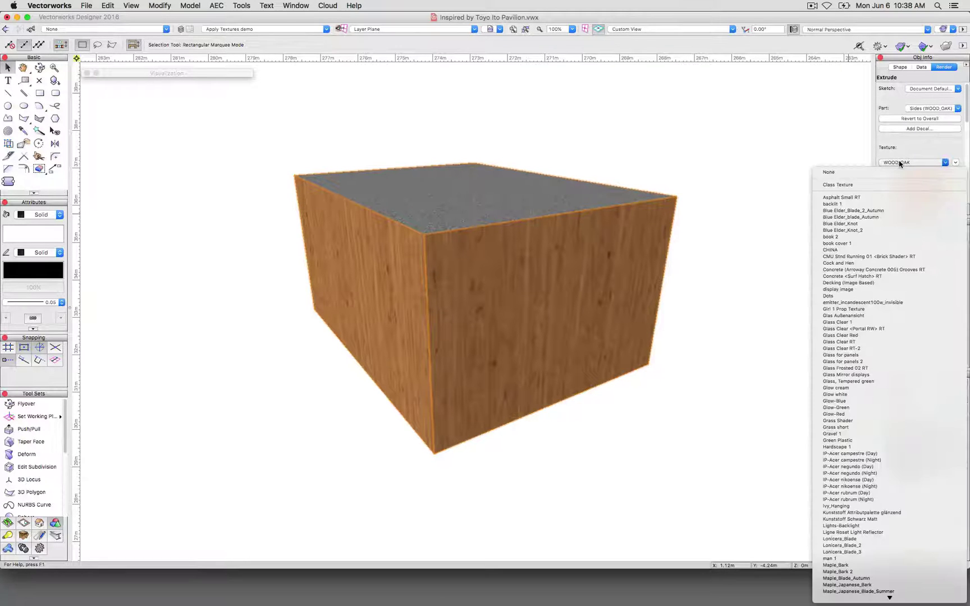
{"action": "left_click", "coordinate": [862, 204]}
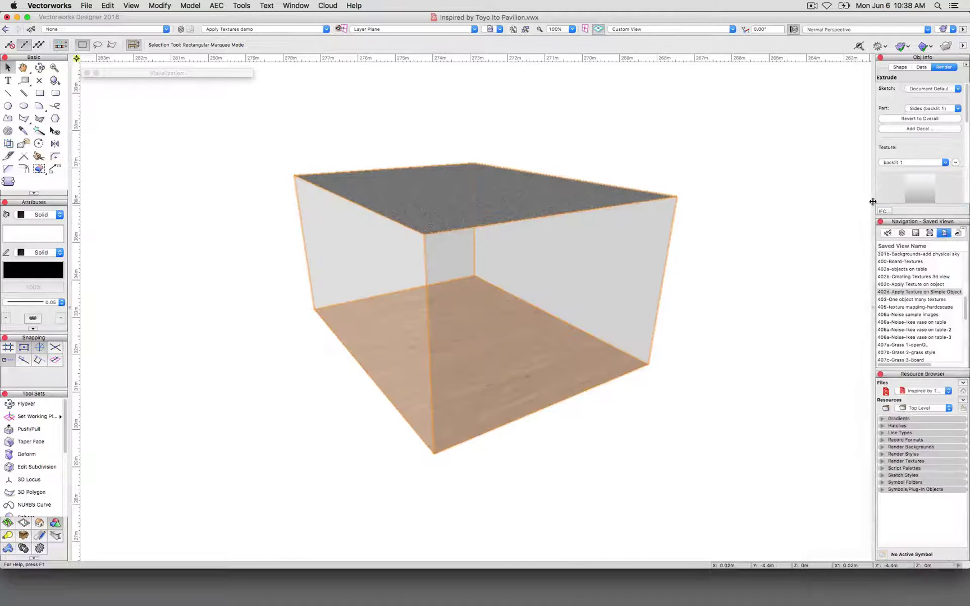
{"action": "mouse_move", "coordinate": [740, 318]}
{"action": "middle_mouse_down", "text": "super"}
{"action": "mouse_move", "coordinate": [732, 320]}
{"action": "mouse_move", "coordinate": [732, 301]}
{"action": "mouse_move", "coordinate": [732, 338]}
{"action": "mouse_move", "coordinate": [731, 279]}
{"action": "mouse_move", "coordinate": [730, 314]}
{"action": "middle_mouse_up", "text": "super"}
{"action": "key", "text": "x"}
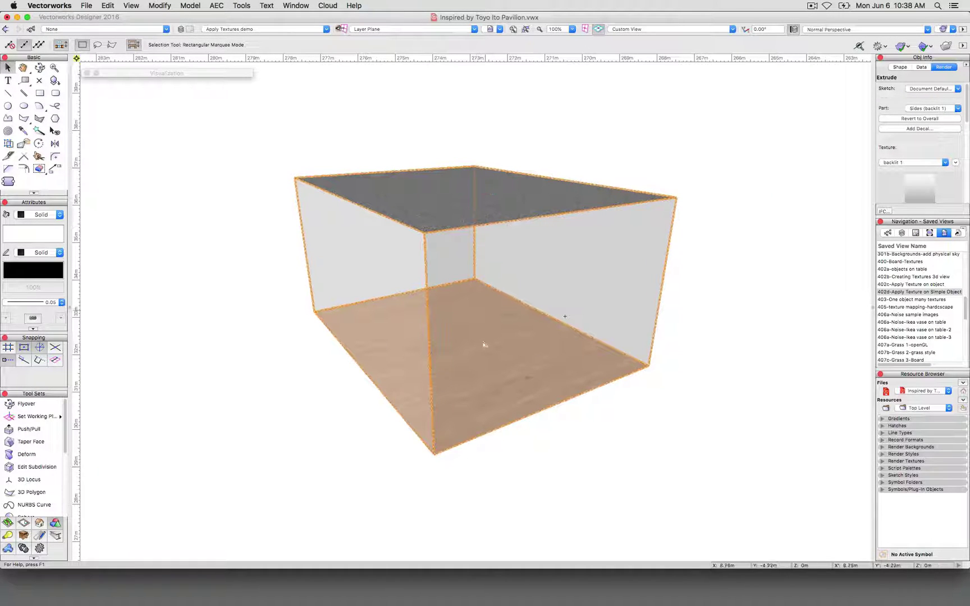
Revert both the Sides and Top parts to the overall WOOD_OAK texture
{"action": "left_click", "coordinate": [912, 120]}
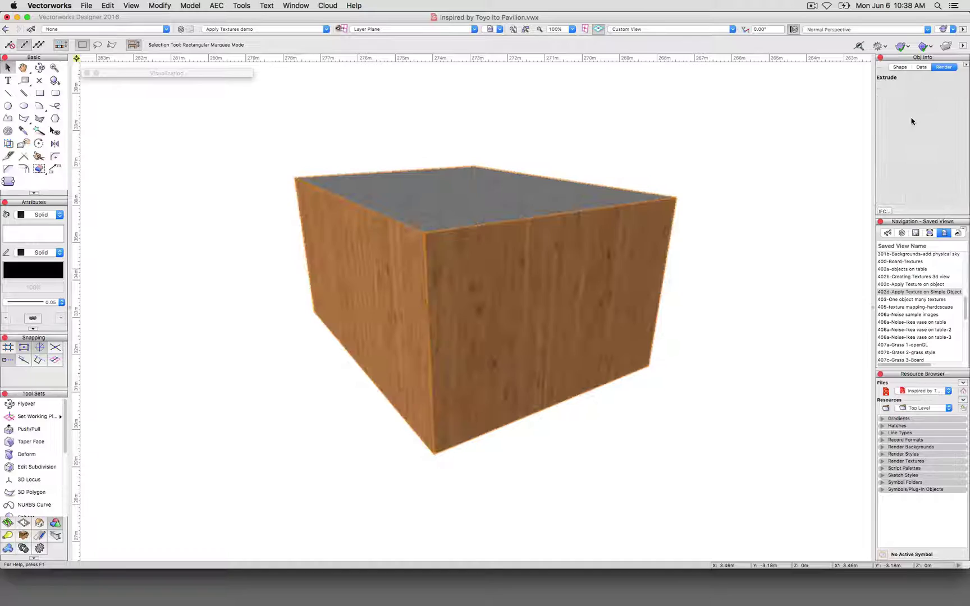
{"action": "left_click", "coordinate": [921, 109]}
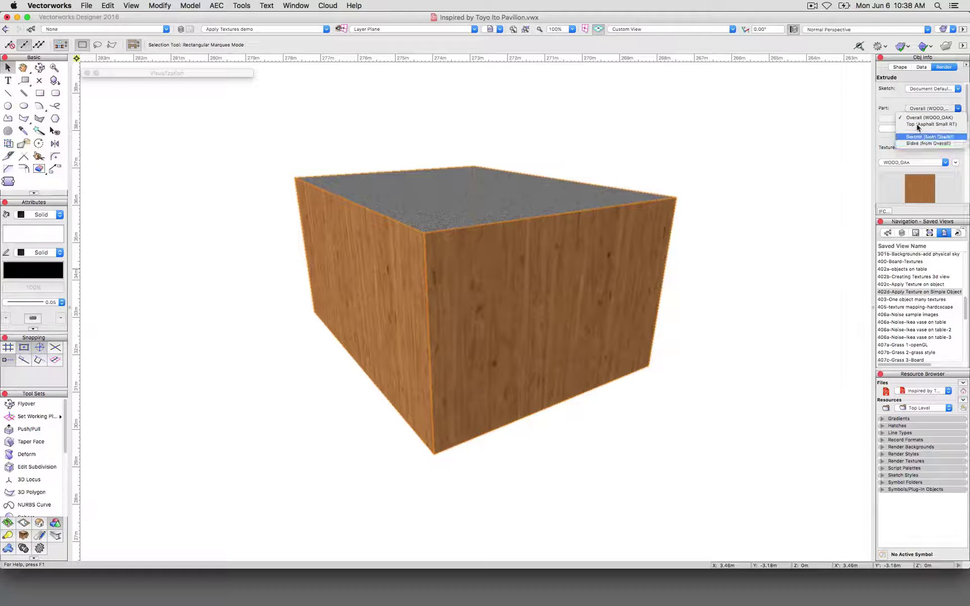
{"action": "left_click", "coordinate": [917, 125]}
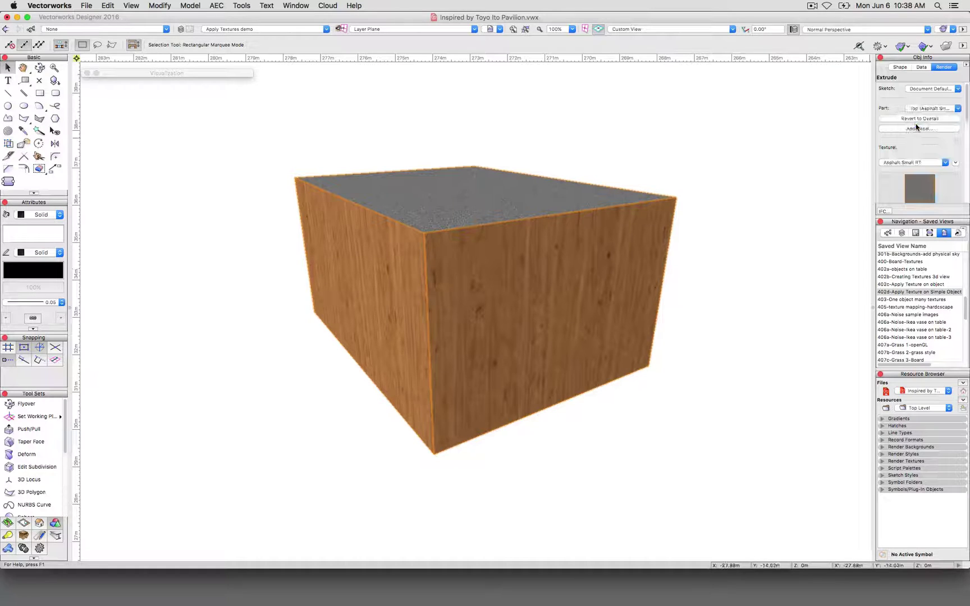
{"action": "left_click", "coordinate": [916, 119]}
{"action": "left_click", "coordinate": [920, 109]}
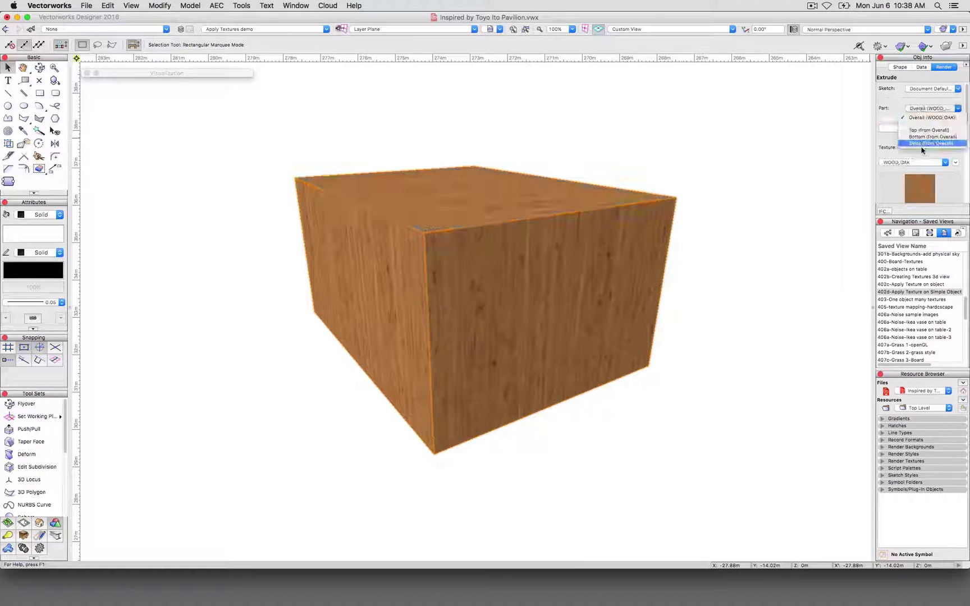
{"action": "left_click", "coordinate": [894, 106]}
{"action": "left_click", "coordinate": [771, 340]}
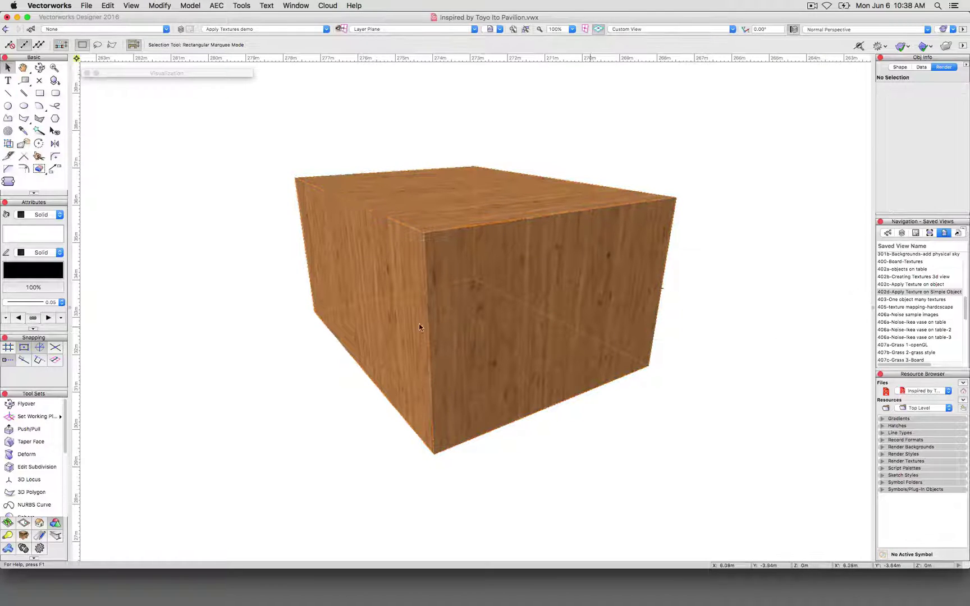
{"action": "left_click", "coordinate": [509, 302]}
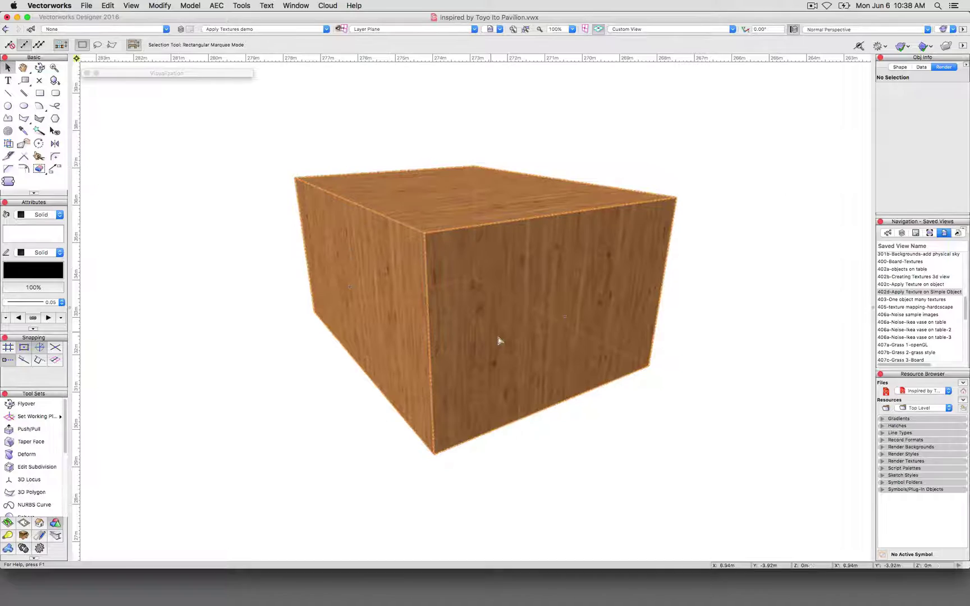
{"action": "scroll", "coordinate": [31, 510], "scroll_direction": "down", "scroll_amount": 1}
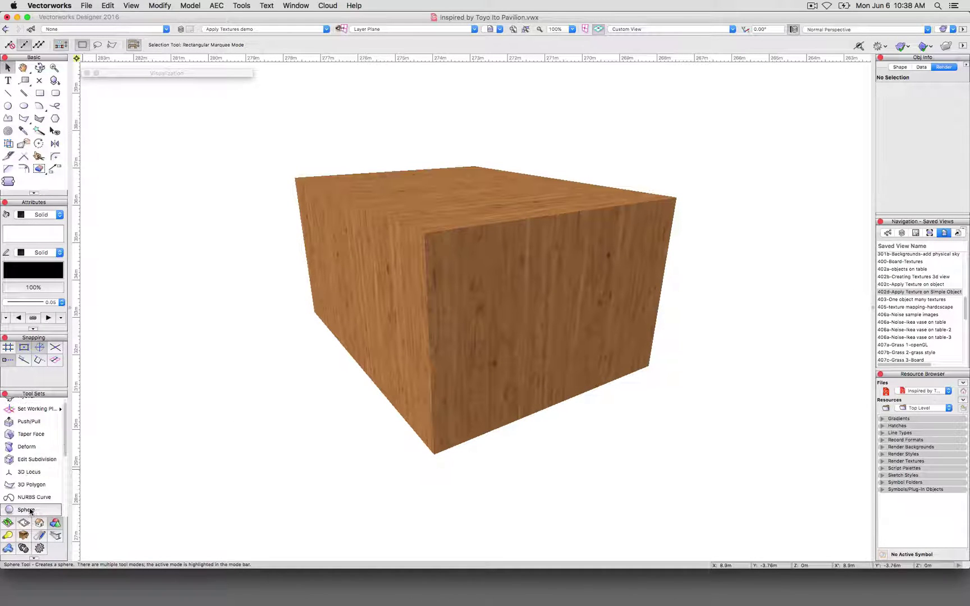
Draw a sphere centred on the box's front face and combine it with the box using Add Solids
{"action": "left_click", "coordinate": [30, 511]}
{"action": "left_click", "coordinate": [566, 324]}
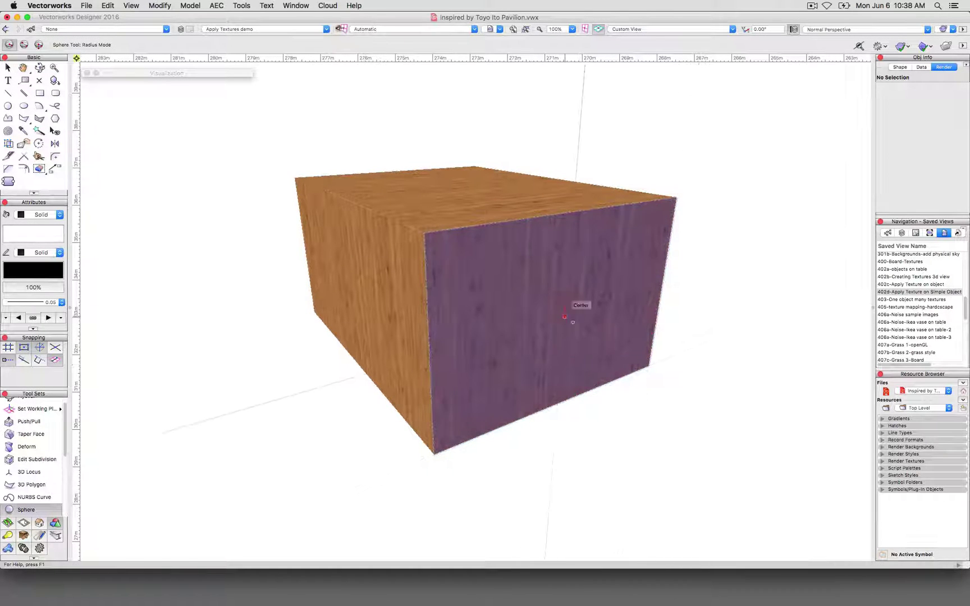
{"action": "left_click", "coordinate": [625, 346]}
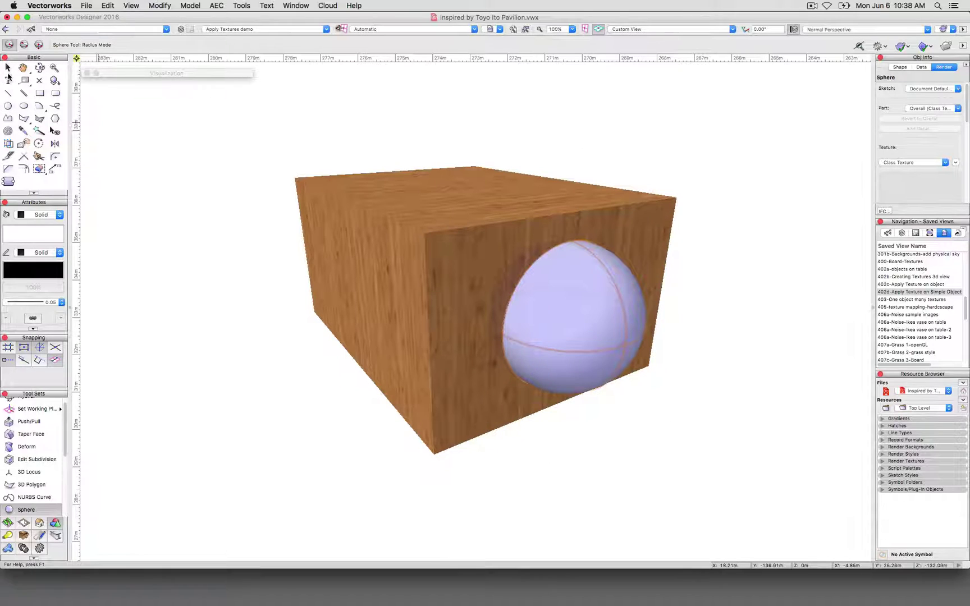
{"action": "left_click", "coordinate": [8, 67]}
{"action": "left_click", "coordinate": [440, 274], "text": "shift"}
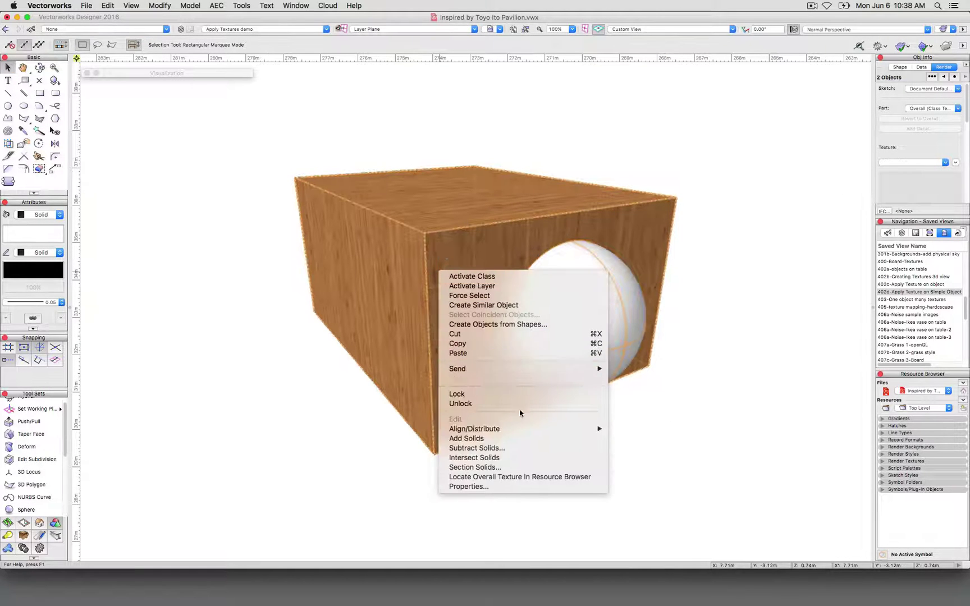
{"action": "left_click", "coordinate": [519, 439]}
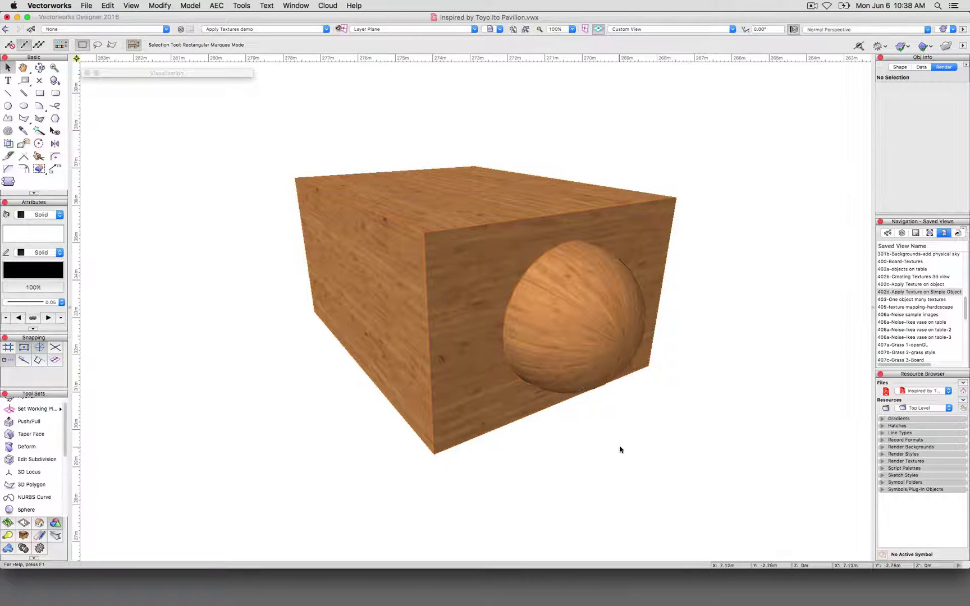
Set the solid addition's texture Map Type to Auto-Align Plane
{"action": "left_click", "coordinate": [359, 317]}
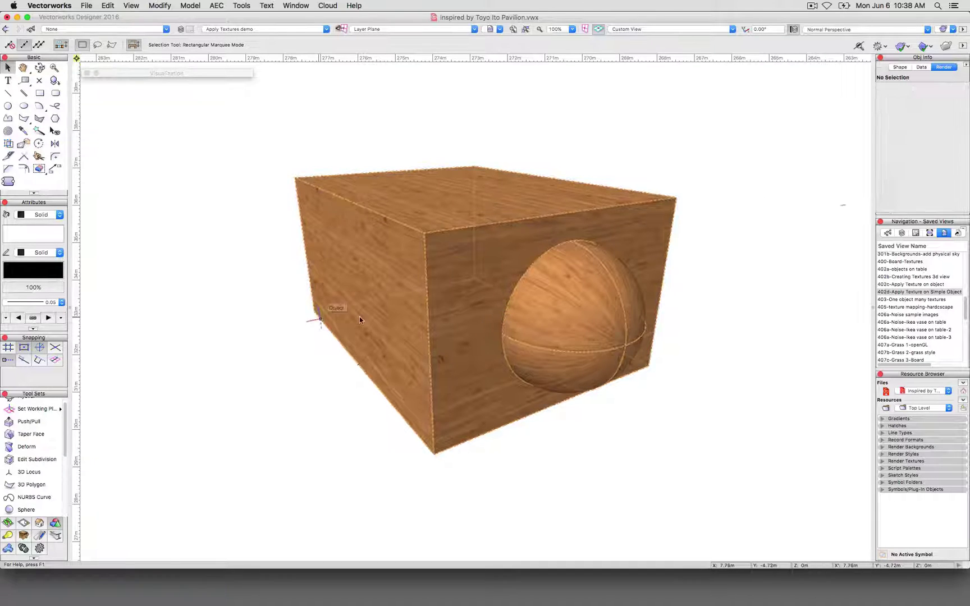
{"action": "left_click", "coordinate": [627, 325]}
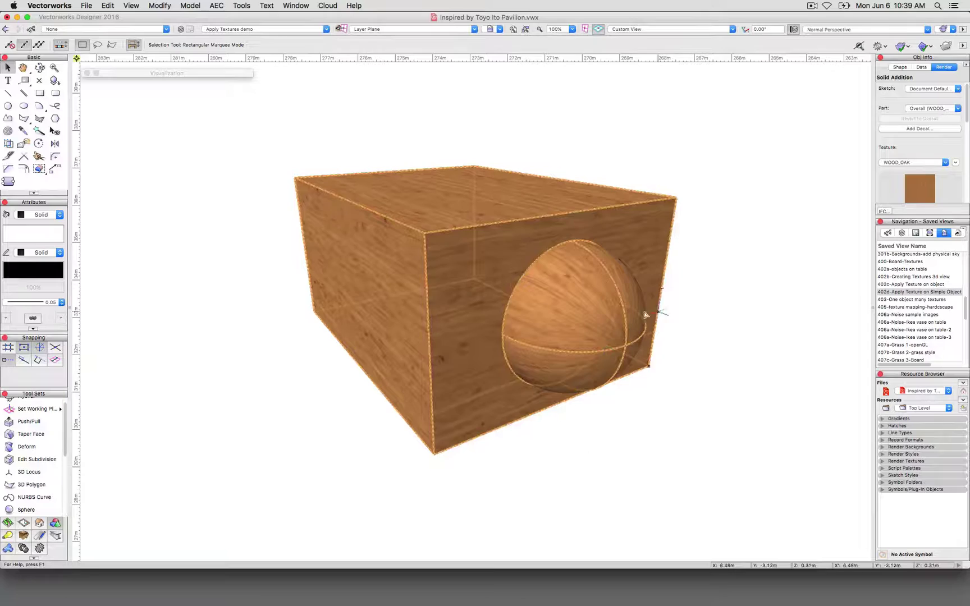
{"action": "scroll", "coordinate": [896, 165], "scroll_direction": "down", "scroll_amount": 3}
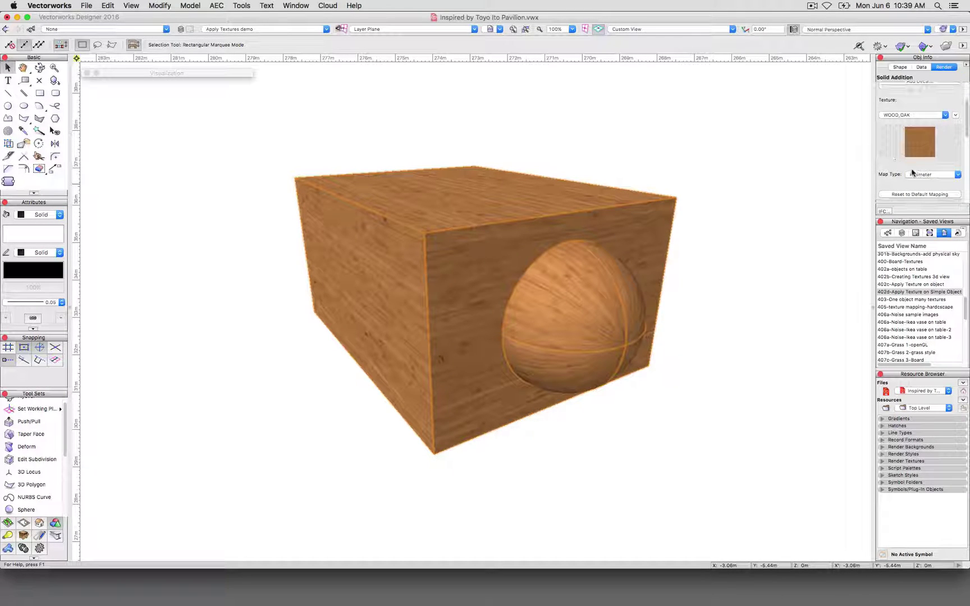
{"action": "left_click", "coordinate": [932, 174]}
{"action": "left_click", "coordinate": [925, 190]}
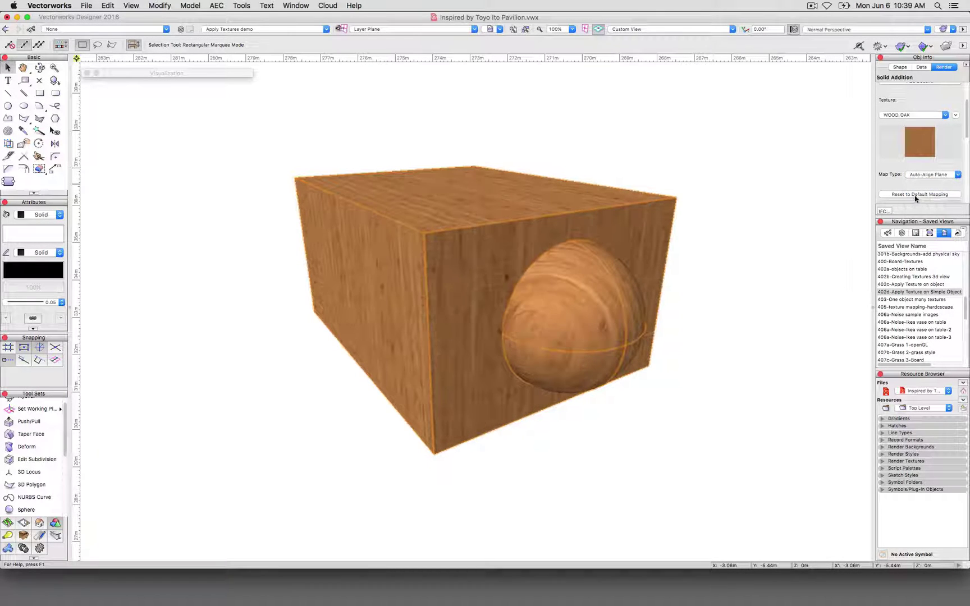
{"action": "left_click", "coordinate": [796, 338]}
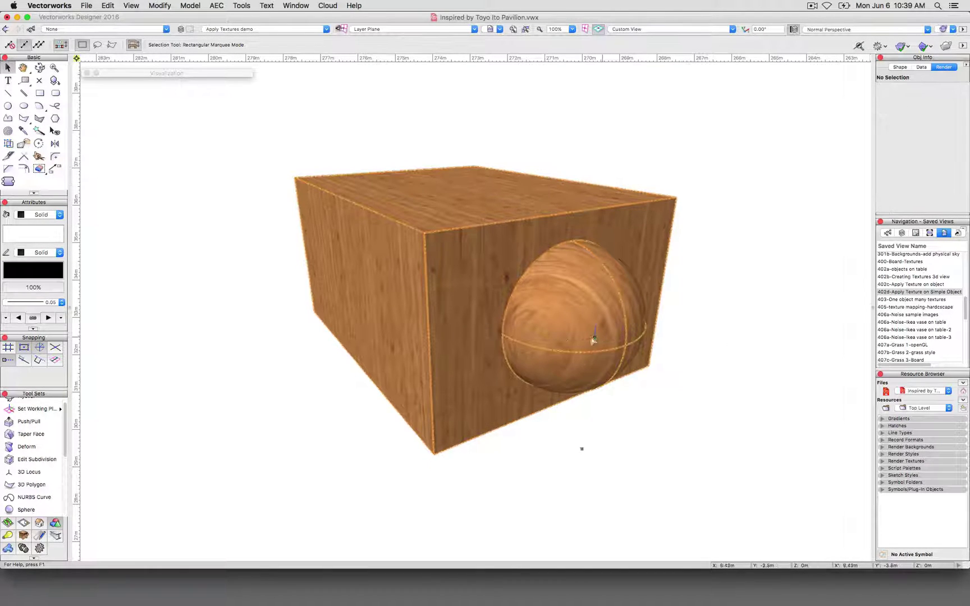
{"action": "left_click", "coordinate": [554, 360]}
{"action": "scroll", "coordinate": [907, 131], "scroll_direction": "up", "scroll_amount": 3}
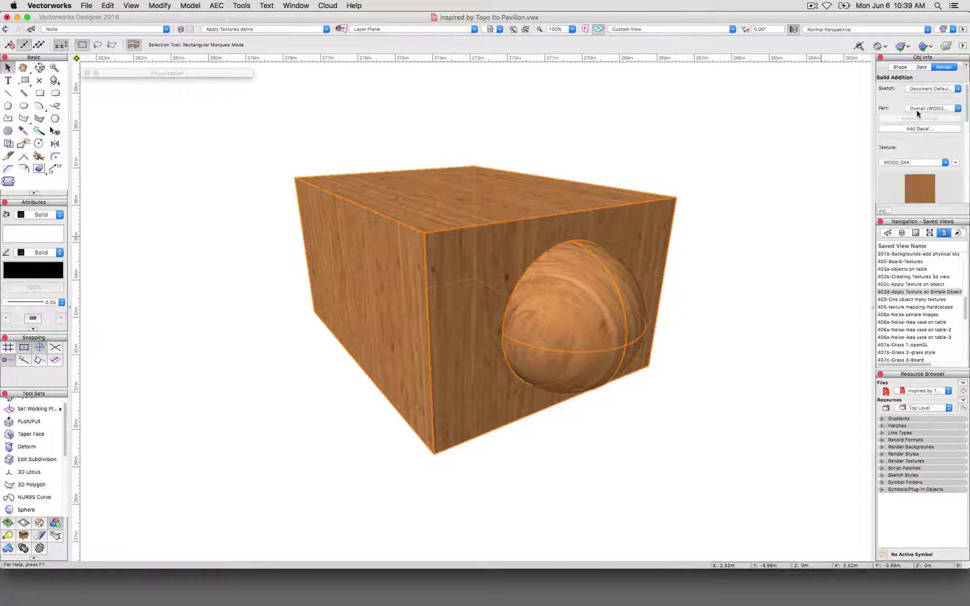
{"action": "left_click", "coordinate": [918, 109]}
{"action": "left_click", "coordinate": [904, 118]}
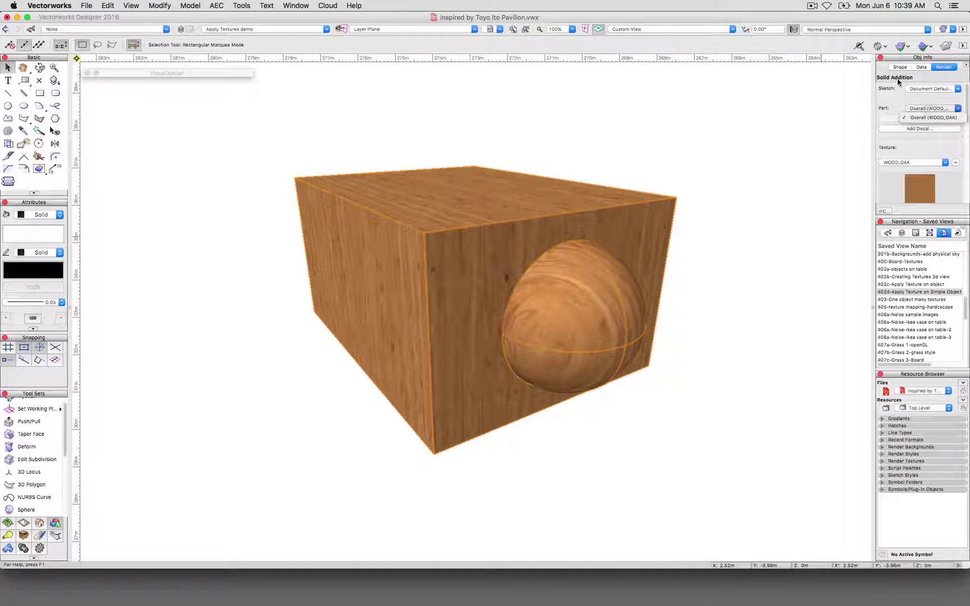
{"action": "left_click", "coordinate": [907, 56]}
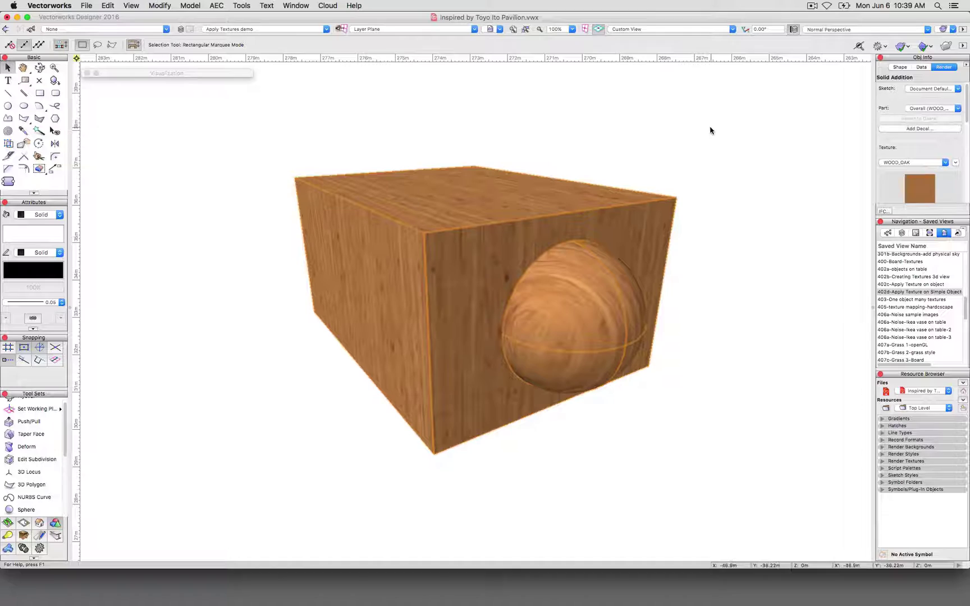
{"action": "double_click", "coordinate": [482, 277]}
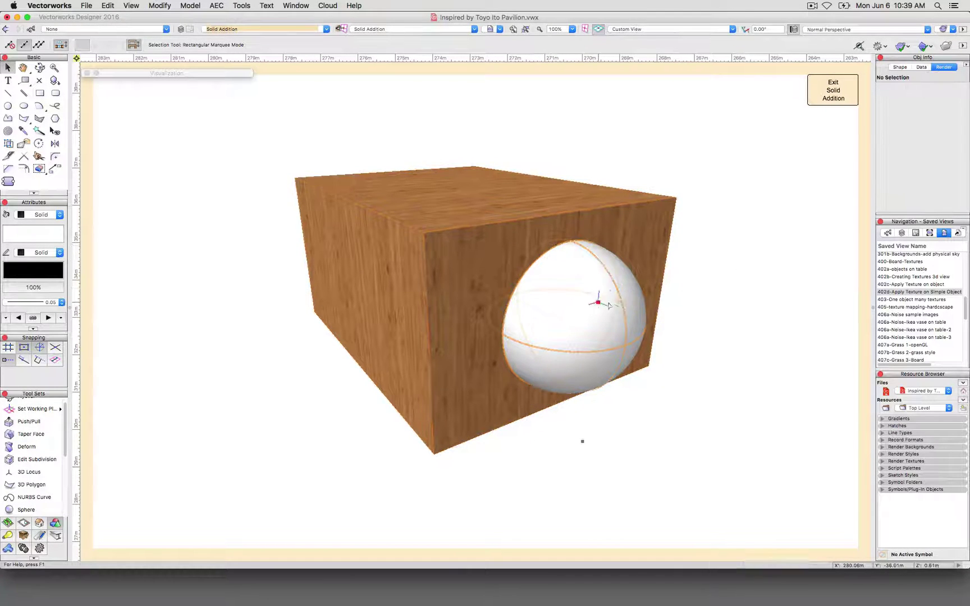
{"action": "left_click", "coordinate": [649, 315]}
{"action": "left_click", "coordinate": [613, 301]}
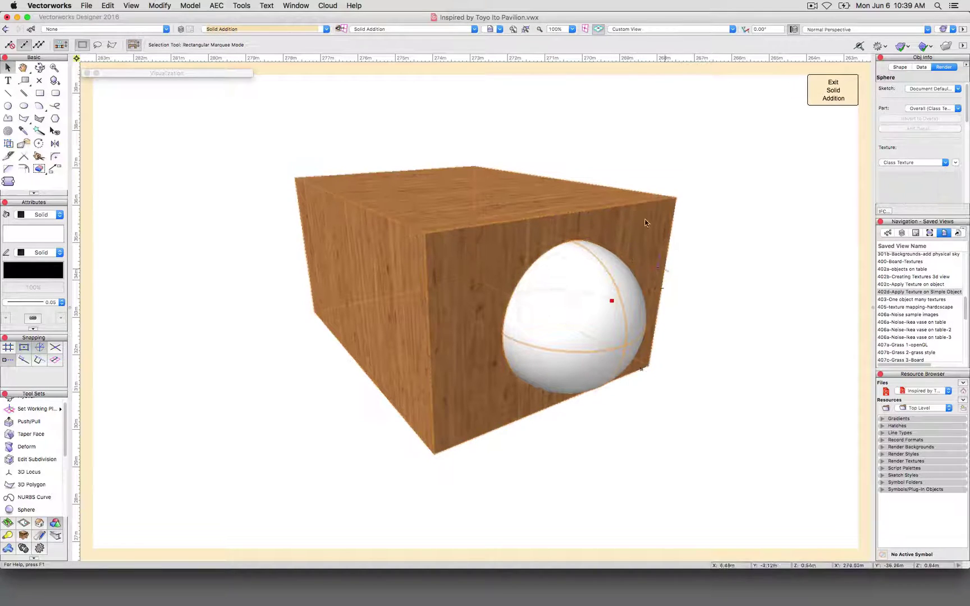
{"action": "left_click", "coordinate": [832, 90]}
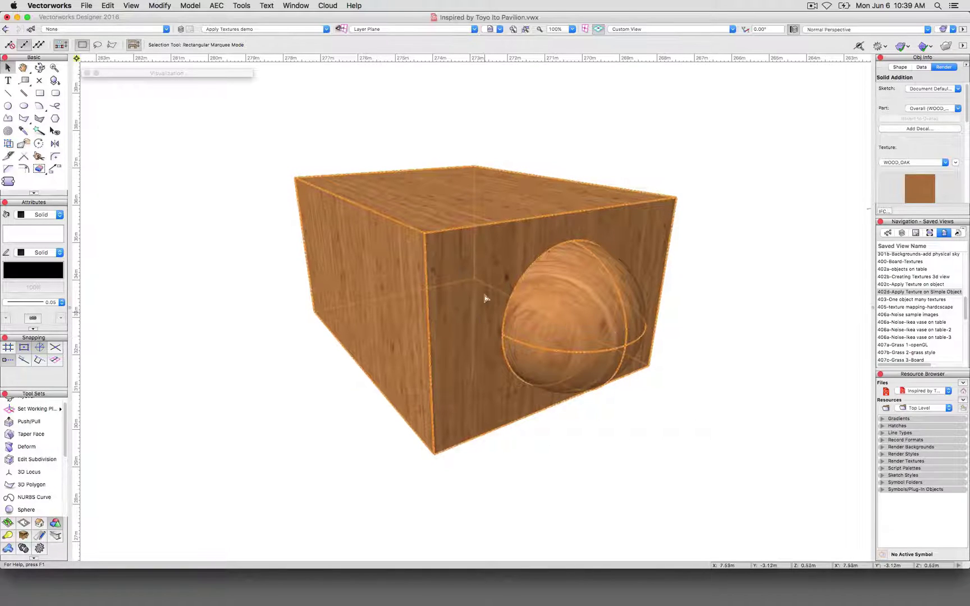
{"action": "left_click", "coordinate": [767, 283]}
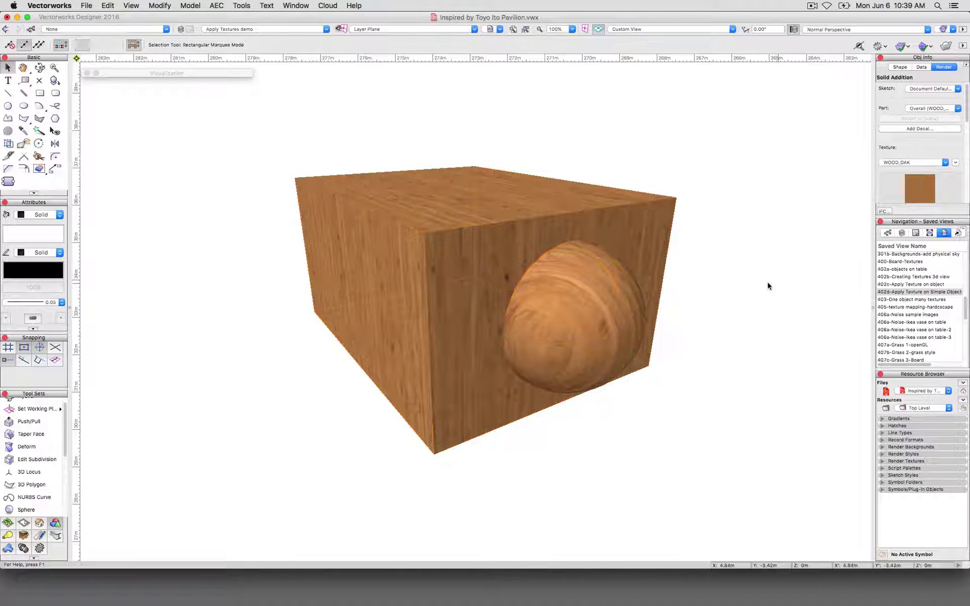
{"action": "left_click", "coordinate": [677, 222]}
{"action": "left_click", "coordinate": [745, 231]}
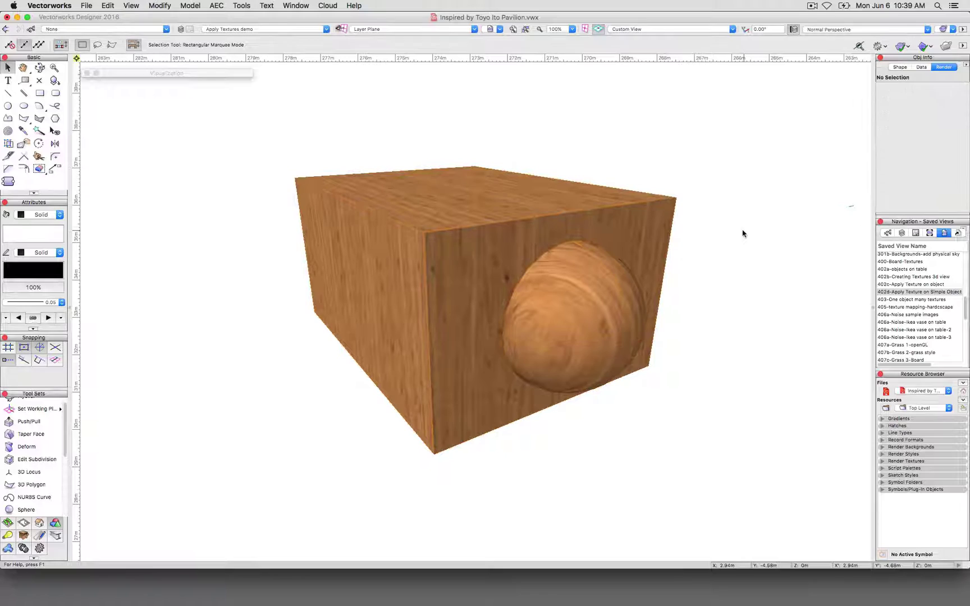
{"action": "left_click", "coordinate": [650, 240]}
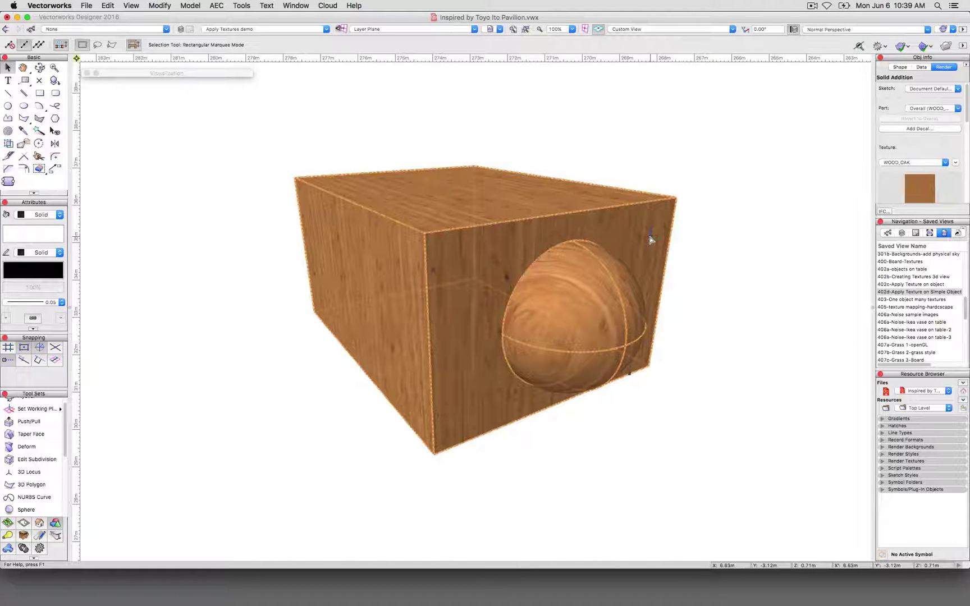
Extract the box's front face as a NURBS surface with the Extract tool
{"action": "scroll", "coordinate": [40, 465], "scroll_direction": "down", "scroll_amount": 2}
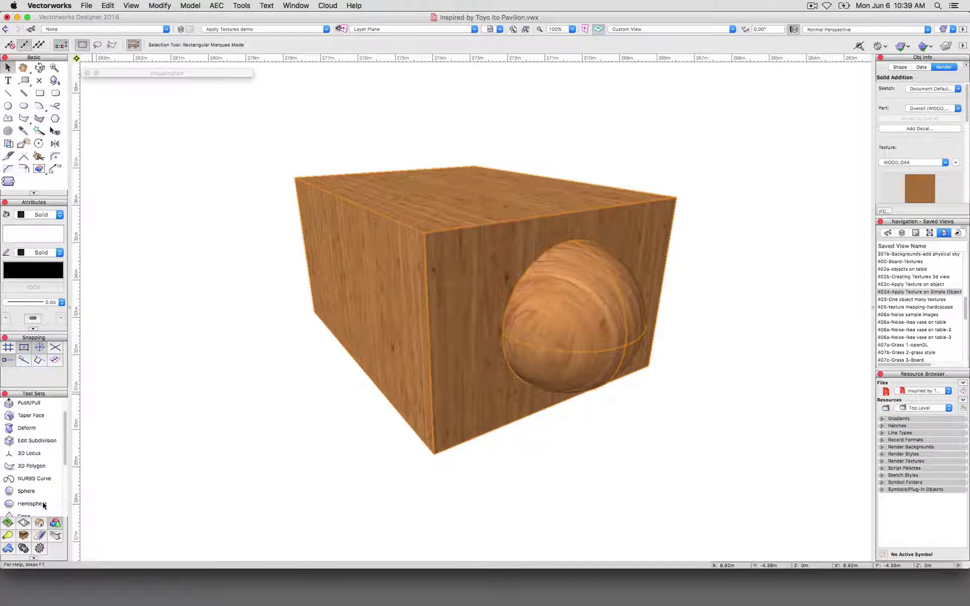
{"action": "scroll", "coordinate": [42, 503], "scroll_direction": "down", "scroll_amount": 5}
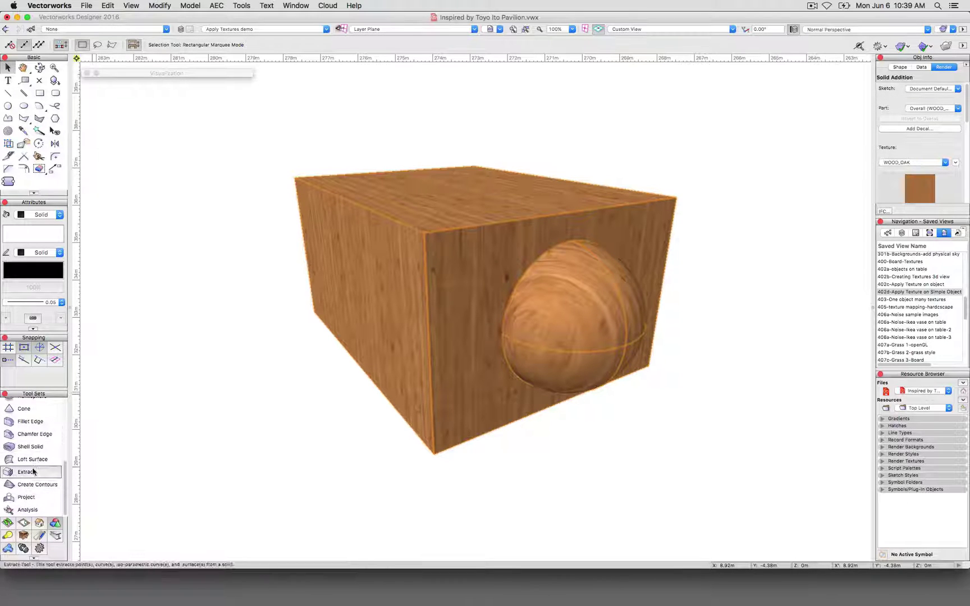
{"action": "left_click", "coordinate": [33, 472]}
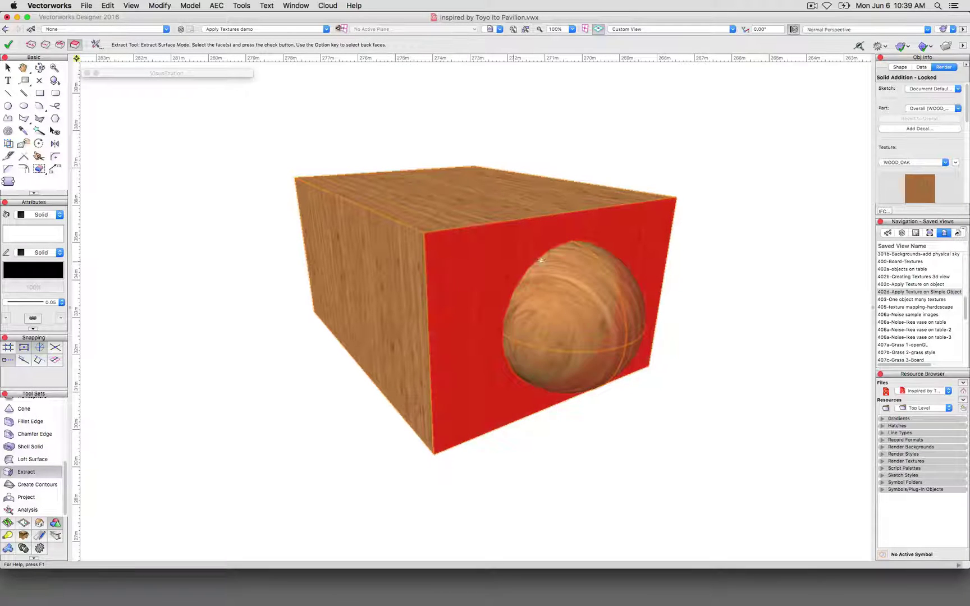
{"action": "left_click", "coordinate": [8, 45]}
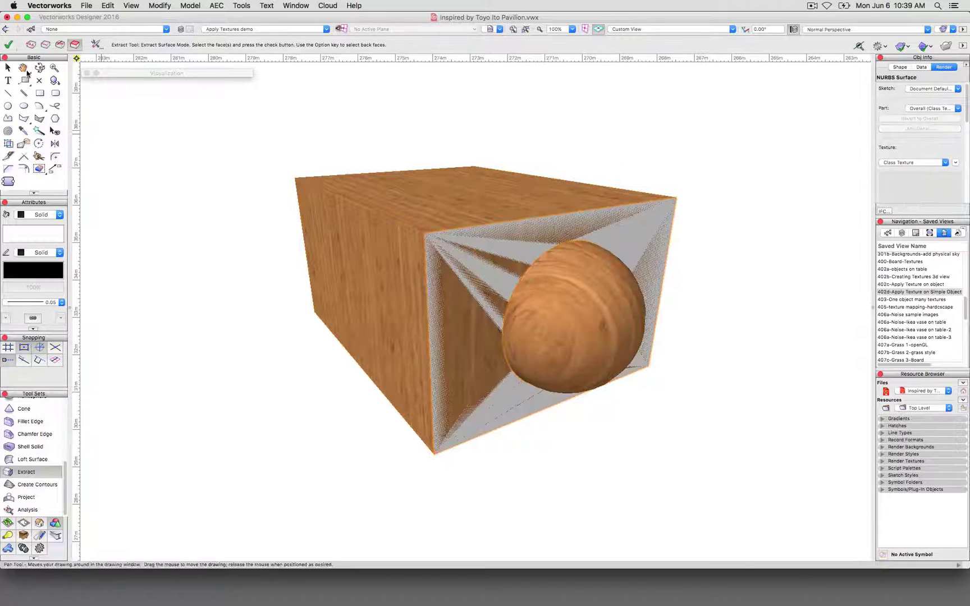
{"action": "left_click", "coordinate": [8, 67]}
{"action": "middle_click_drag", "start_coordinate": [415, 249], "coordinate": [513, 416], "text": "shift"}
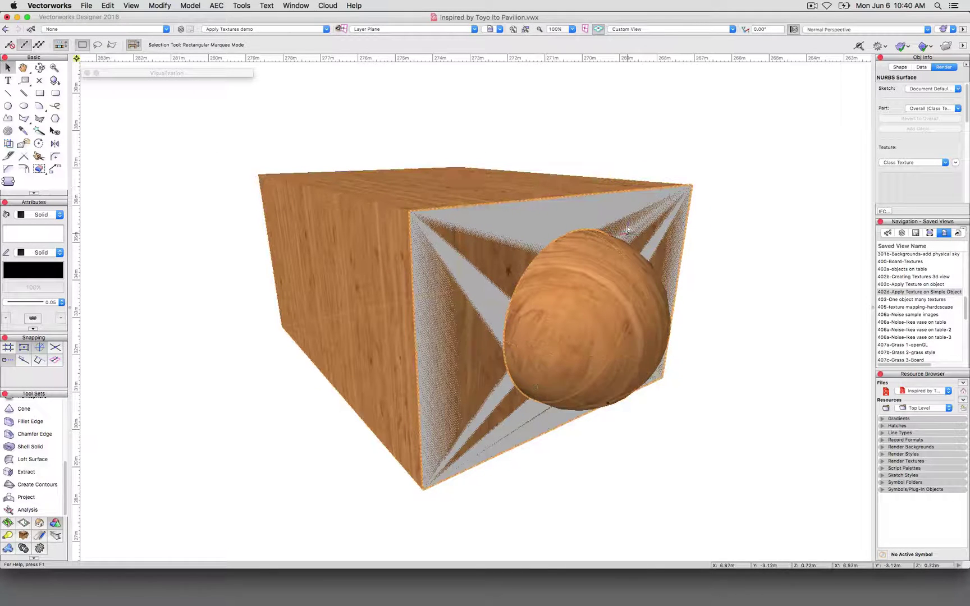
{"action": "key", "text": "super+5"}
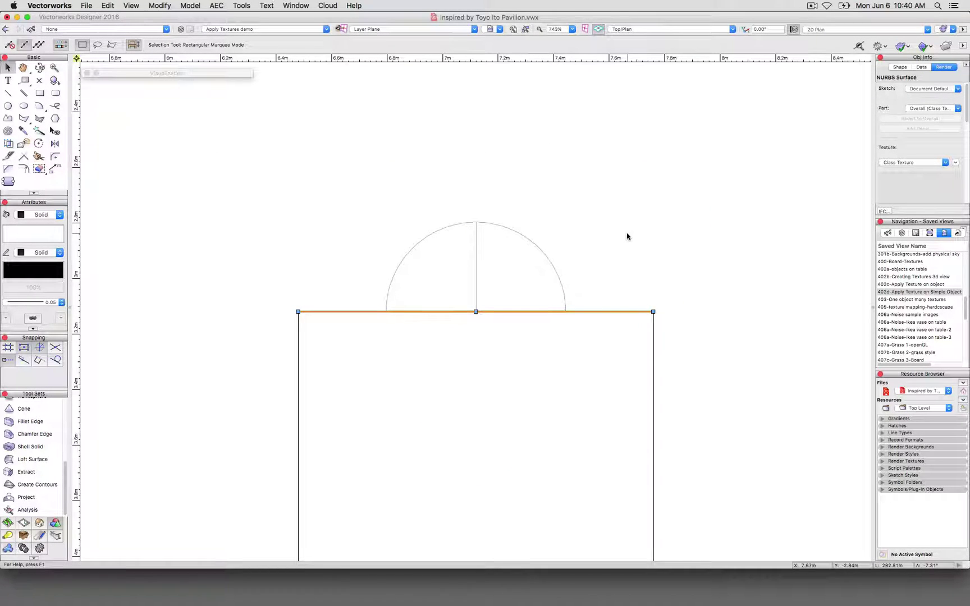
{"action": "key", "text": "shift+Up"}
{"action": "key", "text": "super+3"}
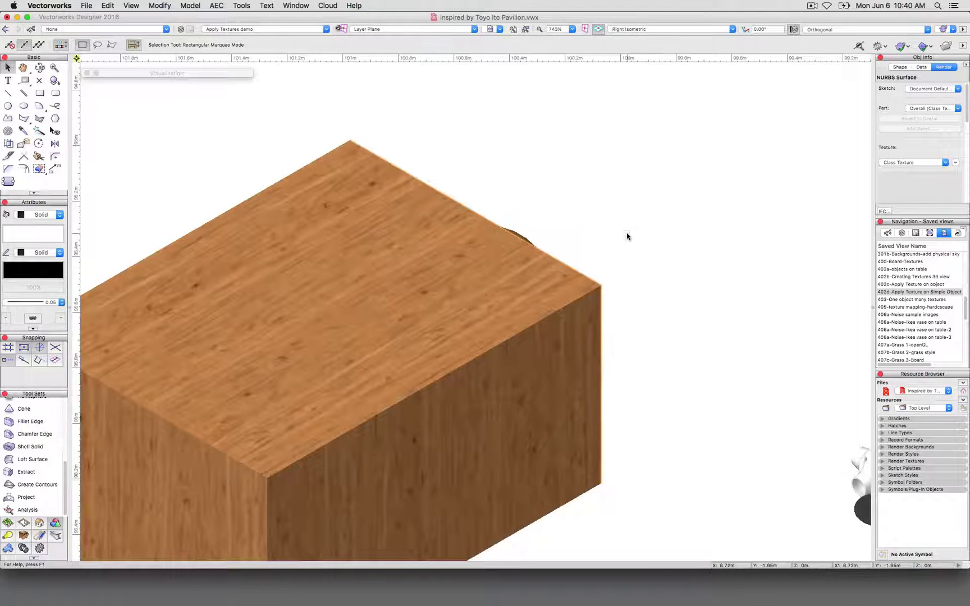
{"action": "key", "text": "super+9"}
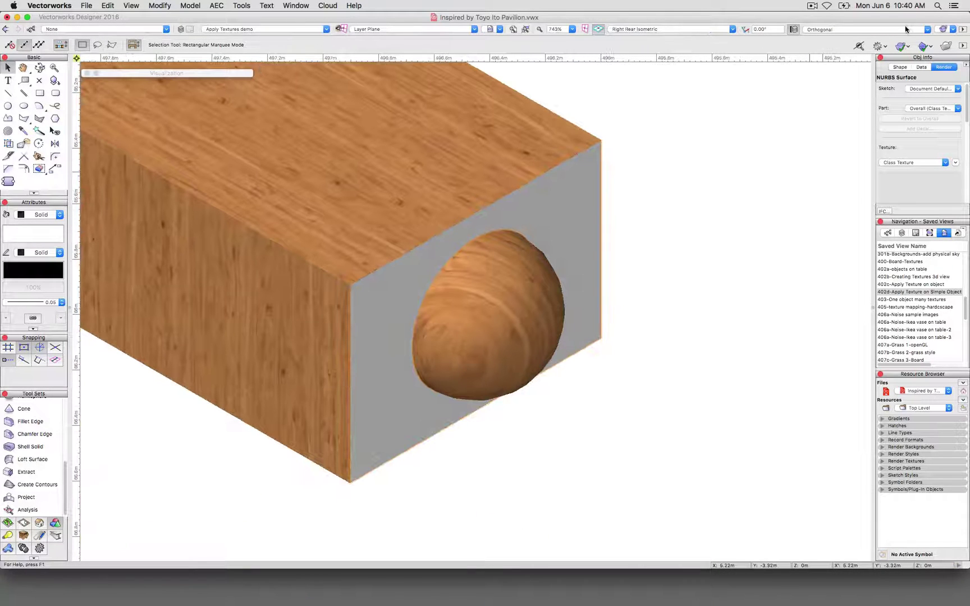
{"action": "left_click", "coordinate": [905, 29]}
{"action": "left_click", "coordinate": [830, 66]}
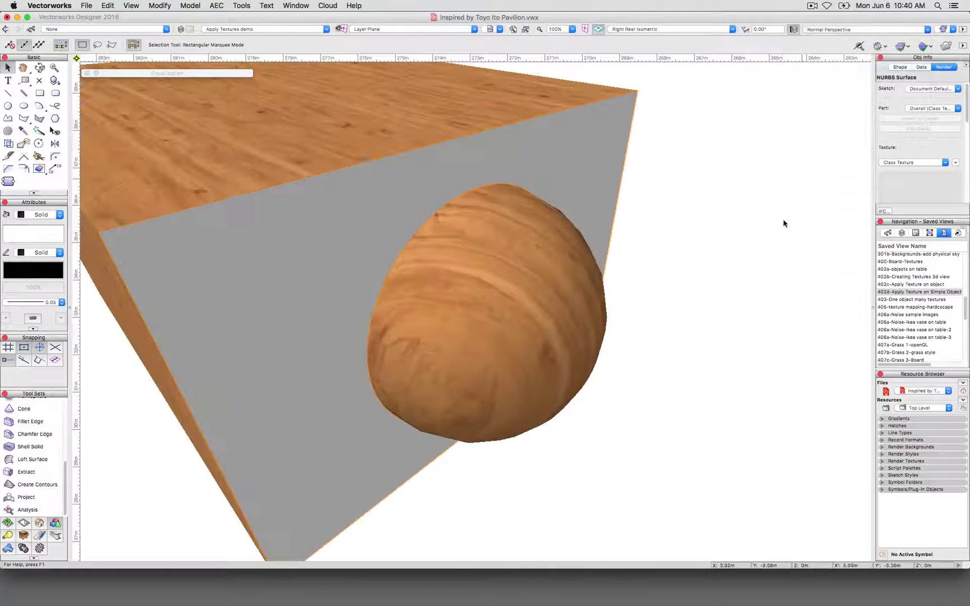
{"action": "key", "text": "super+6"}
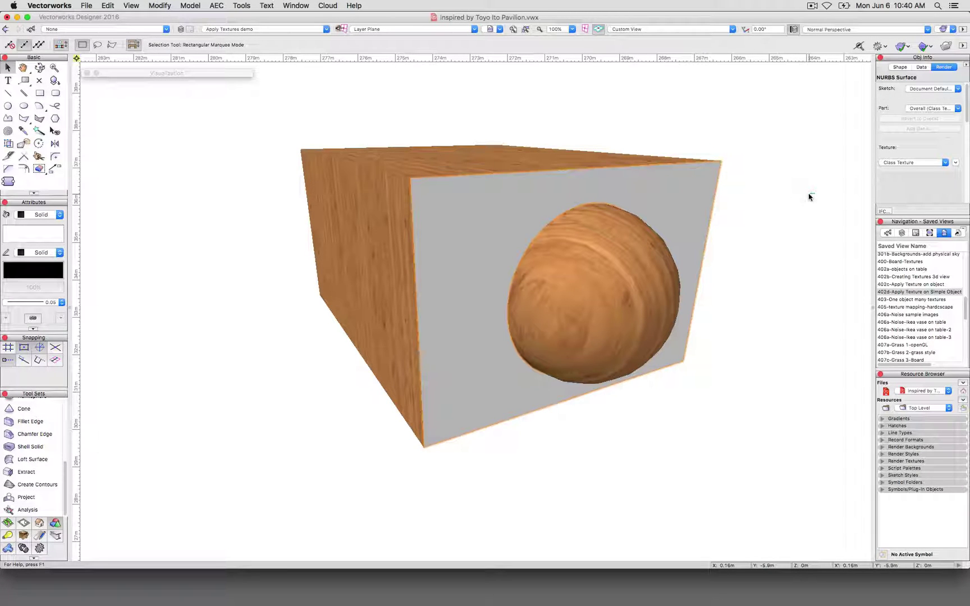
Apply the Maple_Bark texture to the extracted face and scale it to 30.67
{"action": "left_click", "coordinate": [919, 162]}
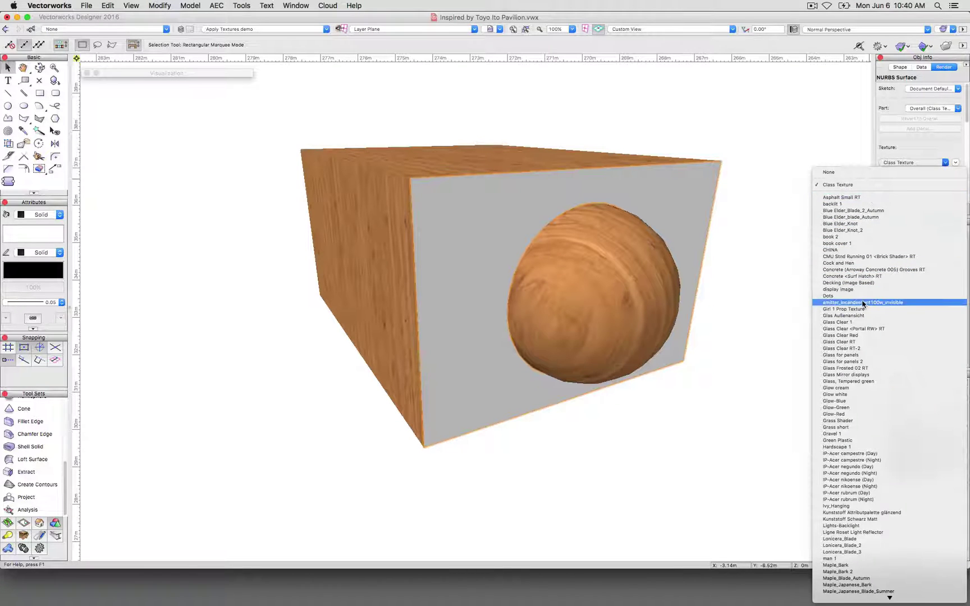
{"action": "scroll", "coordinate": [880, 449], "scroll_direction": "down", "scroll_amount": 4}
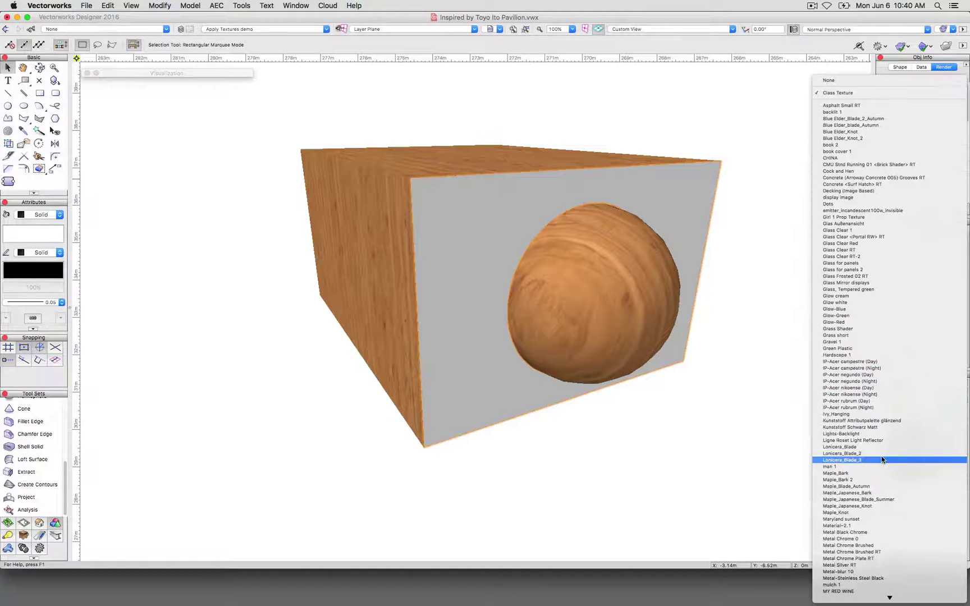
{"action": "scroll", "coordinate": [882, 459], "scroll_direction": "down", "scroll_amount": 2}
{"action": "left_click", "coordinate": [857, 425]}
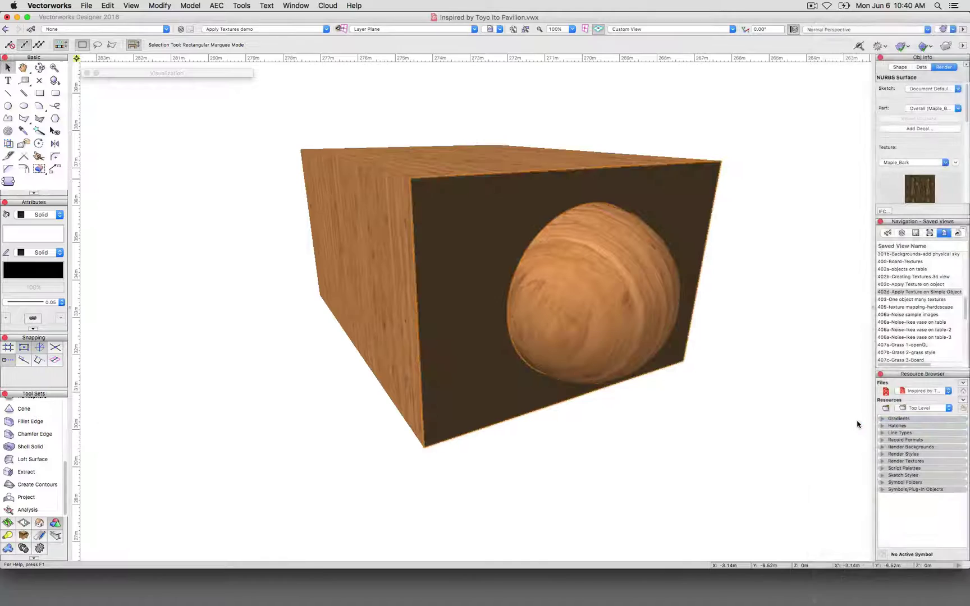
{"action": "scroll", "coordinate": [901, 200], "scroll_direction": "down", "scroll_amount": 3}
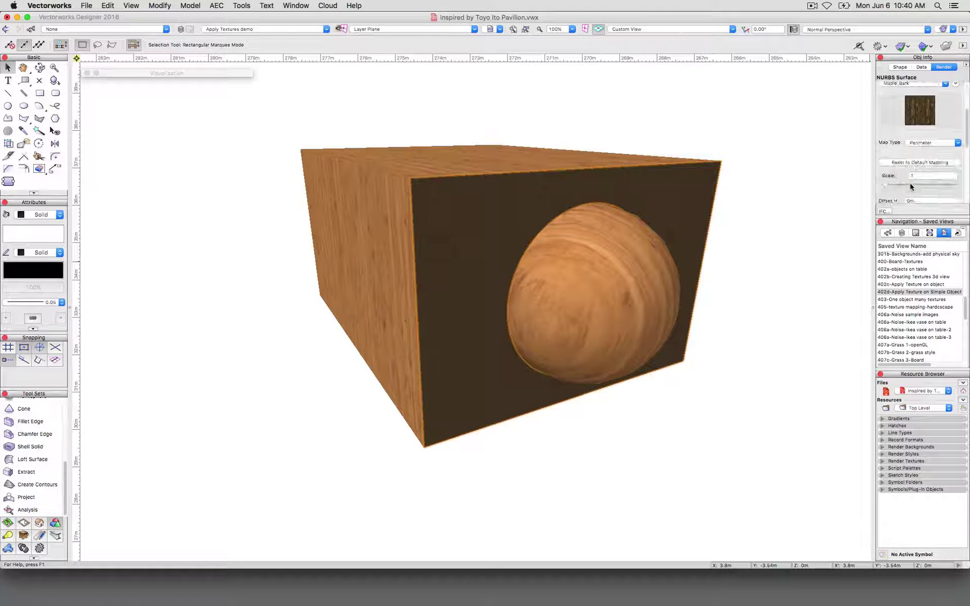
{"action": "left_click_drag", "start_coordinate": [887, 186], "coordinate": [917, 185]}
{"action": "scroll", "coordinate": [893, 181], "scroll_direction": "down", "scroll_amount": 2}
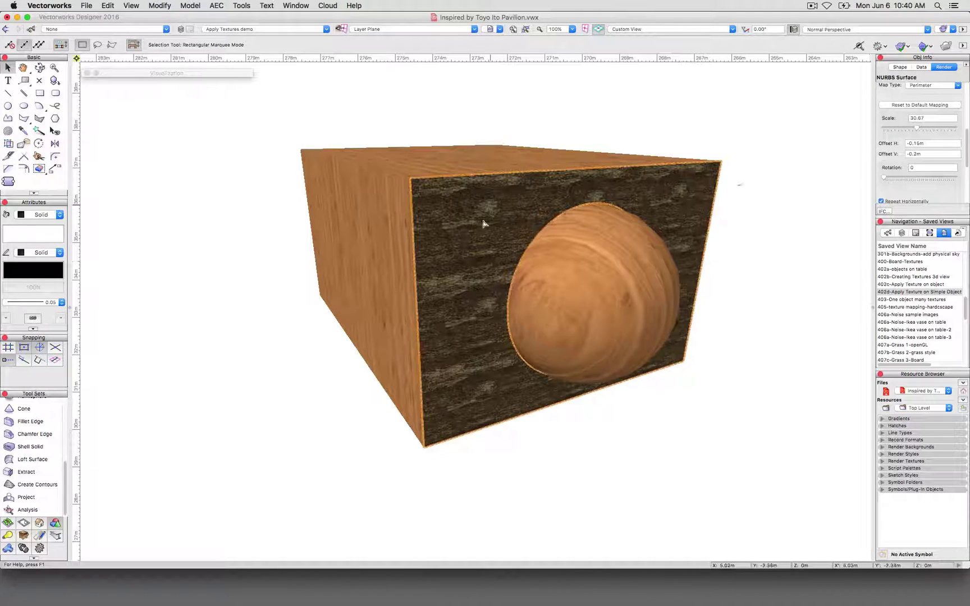
Test-drag the front surface out of the box, then undo the move
{"action": "middle_click_drag", "start_coordinate": [557, 380], "coordinate": [538, 404], "text": "shift+super"}
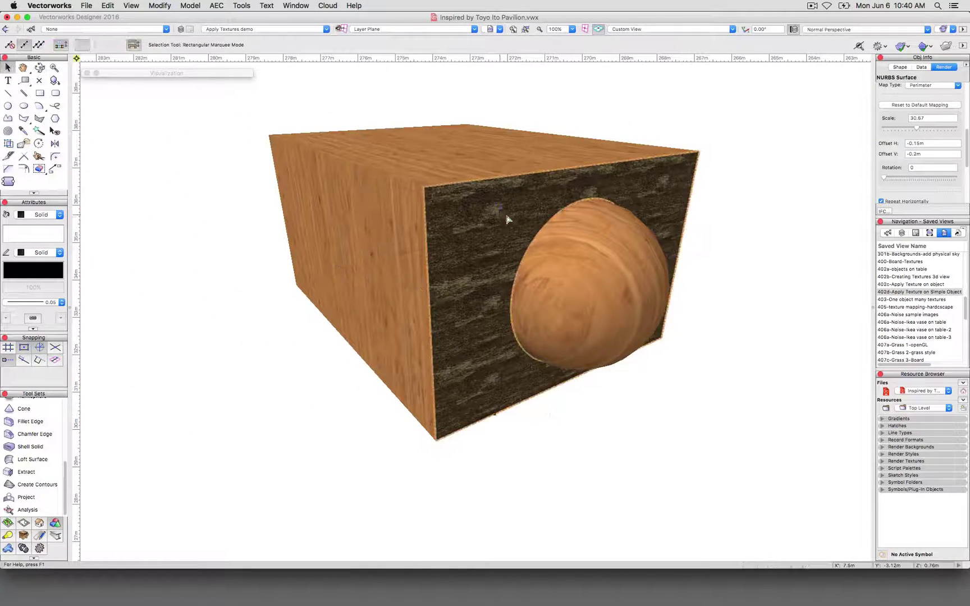
{"action": "left_click_drag", "start_coordinate": [696, 182], "coordinate": [806, 242]}
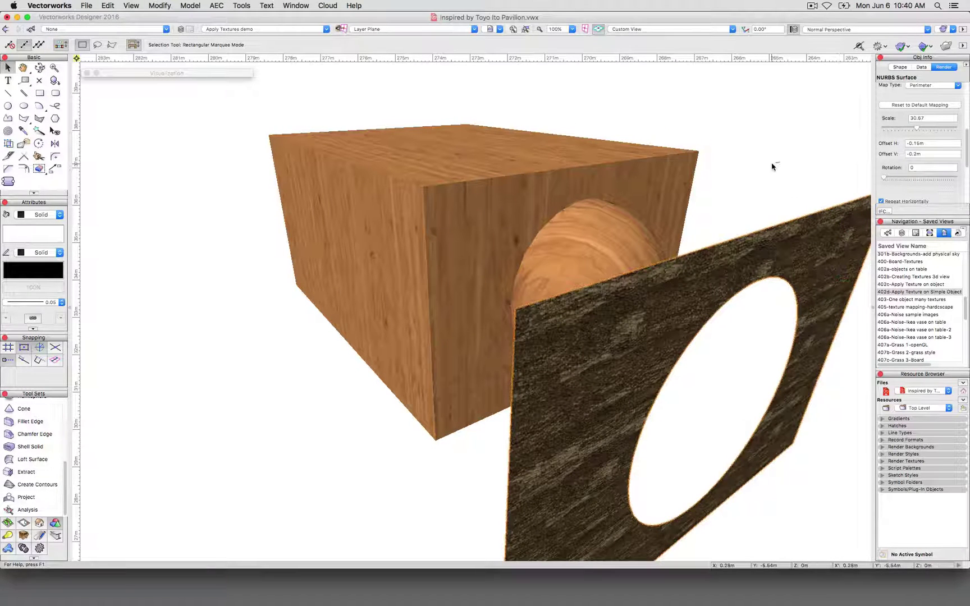
{"action": "key", "text": "super+z"}
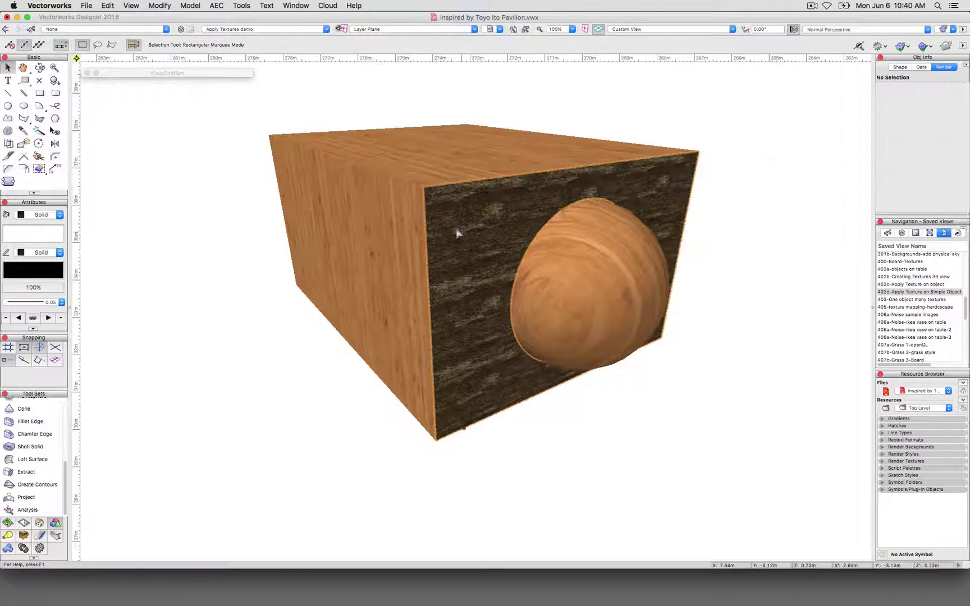
Deselect the front surface and start extracting the sphere's surface with the Extract tool
{"action": "left_click", "coordinate": [752, 210]}
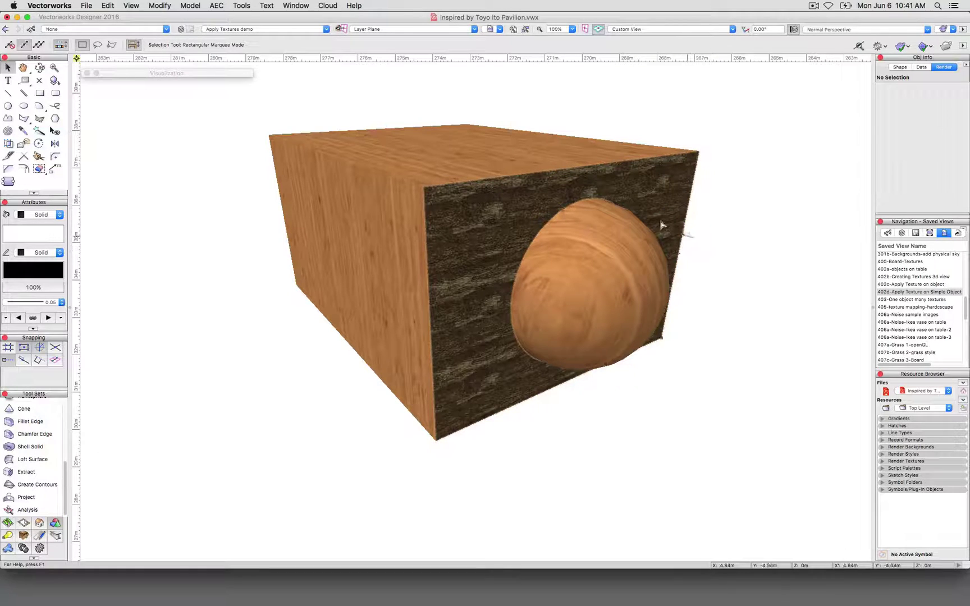
{"action": "left_click", "coordinate": [35, 474]}
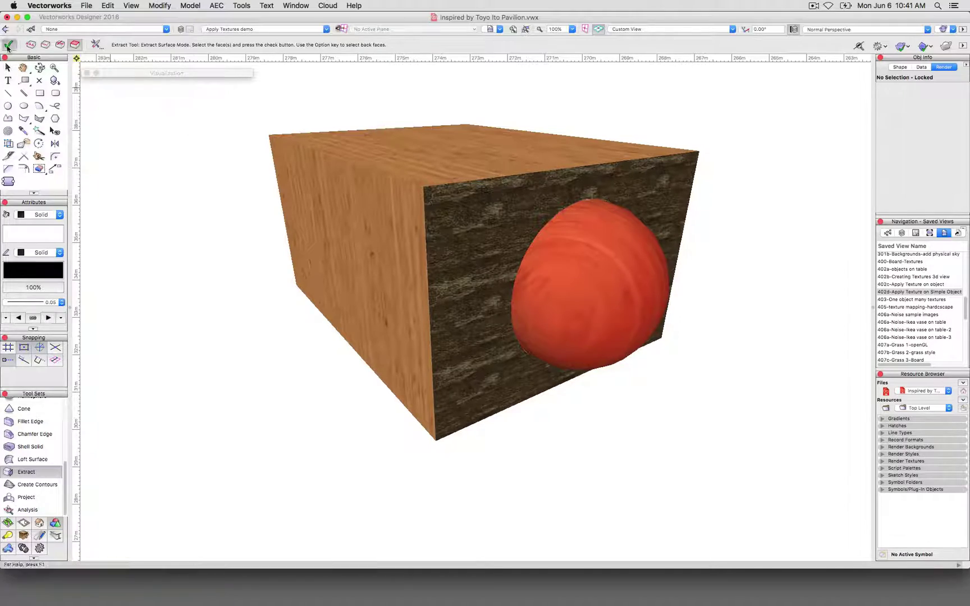
{"action": "left_click", "coordinate": [7, 47]}
Orbit and toggle between Top and Right Isometric views, then set Normal Perspective projection
{"action": "middle_click_drag", "start_coordinate": [677, 281], "coordinate": [672, 284]}
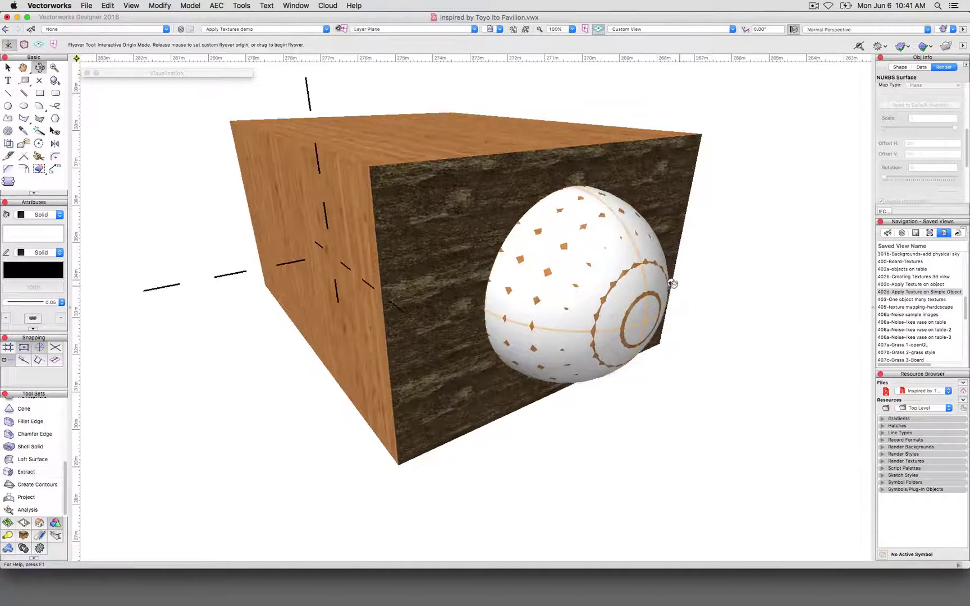
{"action": "mouse_move", "coordinate": [671, 284]}
{"action": "left_mouse_down"}
{"action": "mouse_move", "coordinate": [632, 247]}
{"action": "mouse_move", "coordinate": [658, 275]}
{"action": "left_mouse_up"}
{"action": "key", "text": "super+5"}
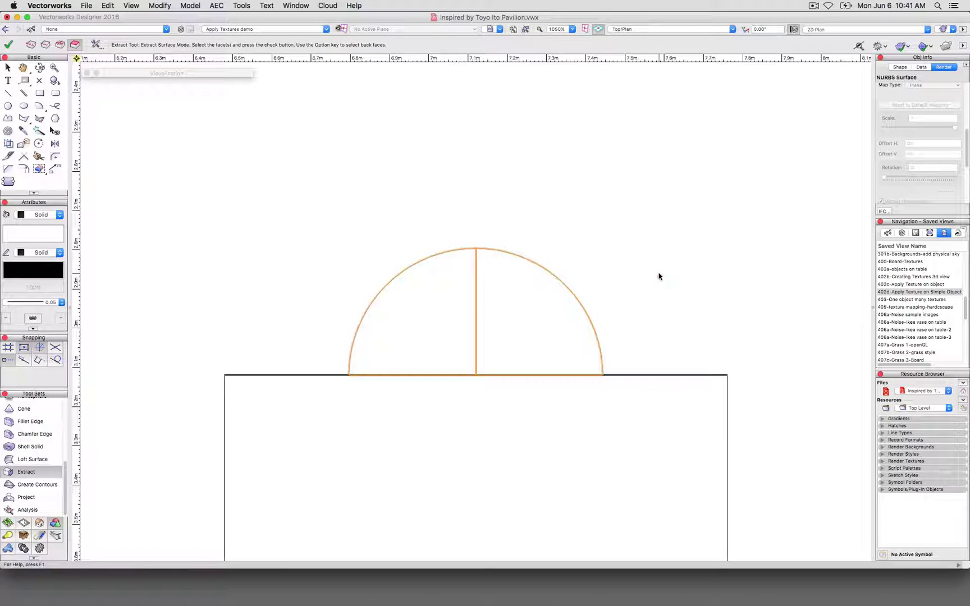
{"action": "key", "text": "super+3"}
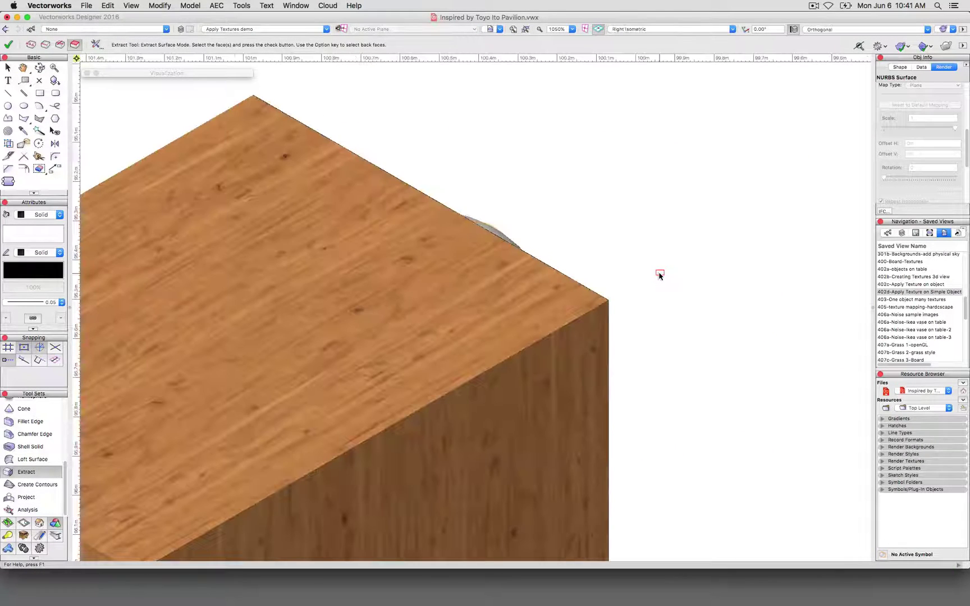
{"action": "left_click_drag", "start_coordinate": [727, 342], "coordinate": [489, 258]}
{"action": "key", "text": "super+5"}
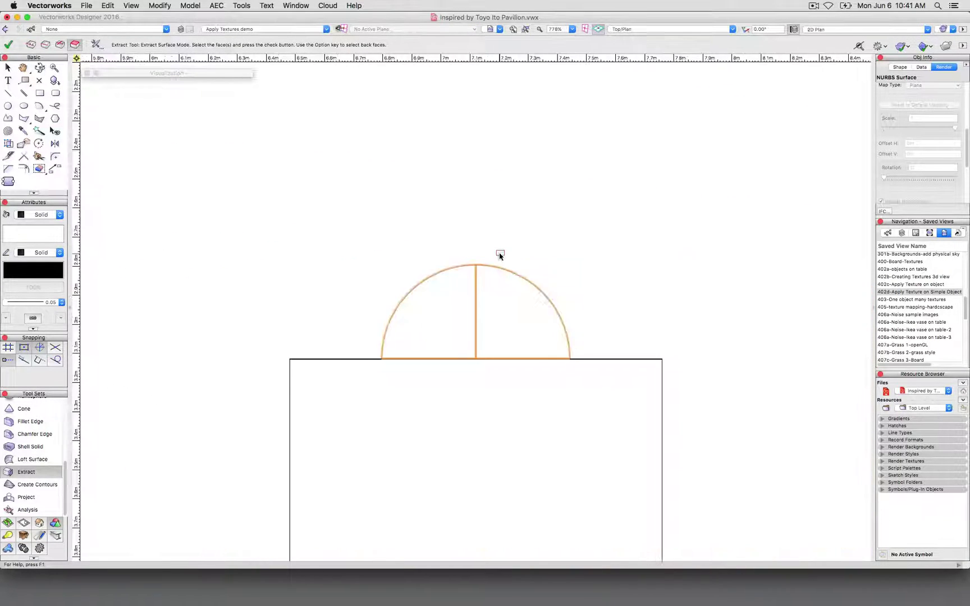
{"action": "key", "text": "super+3"}
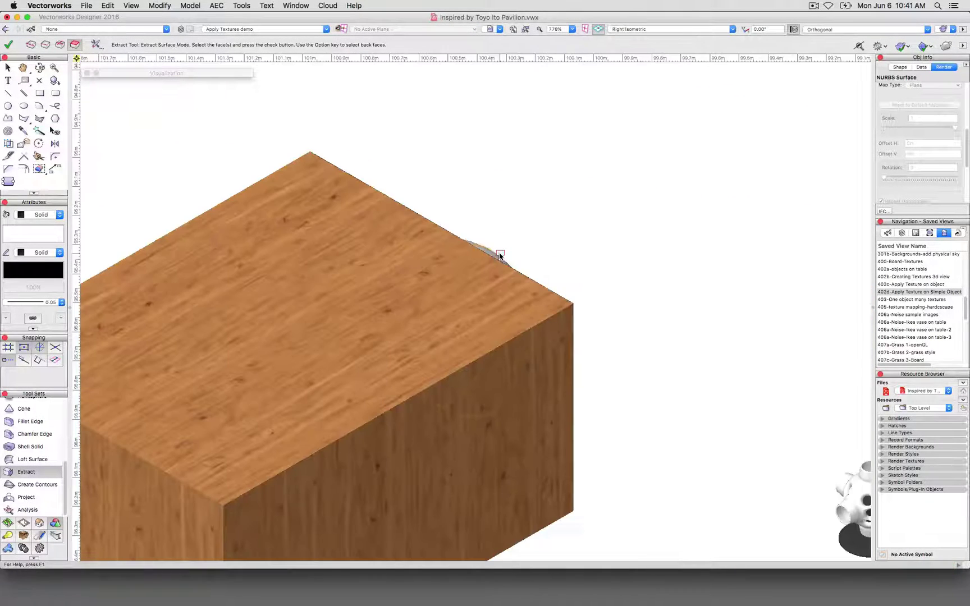
{"action": "left_click", "coordinate": [875, 28]}
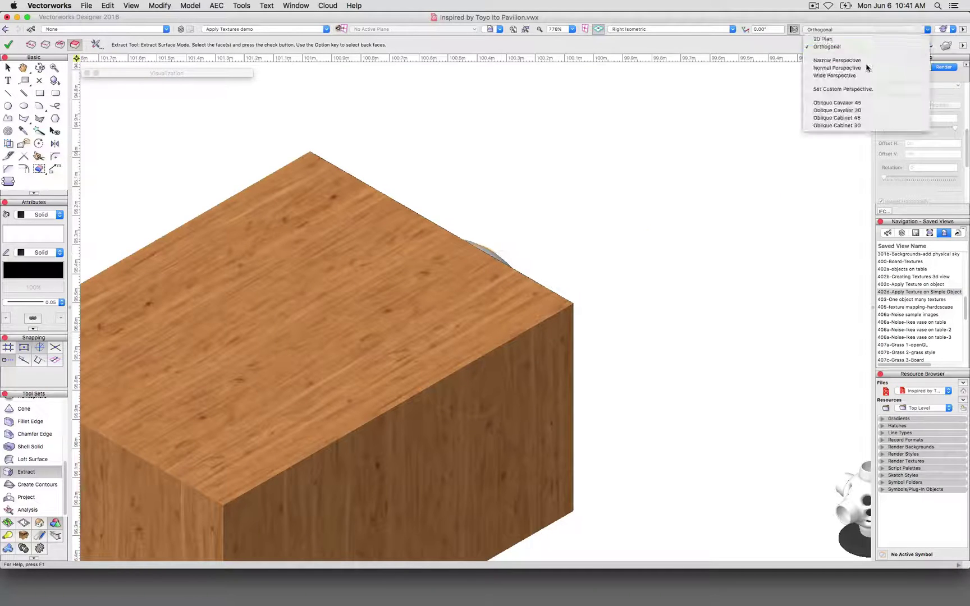
{"action": "left_click", "coordinate": [866, 70]}
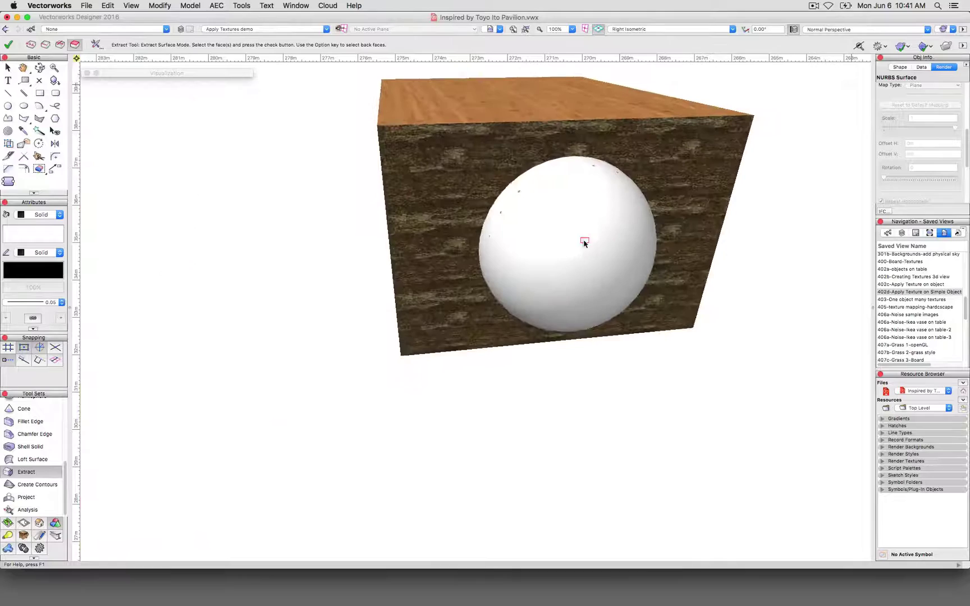
Pick the sphere's curved face and confirm its extraction as a separate surface
{"action": "left_click", "coordinate": [585, 253]}
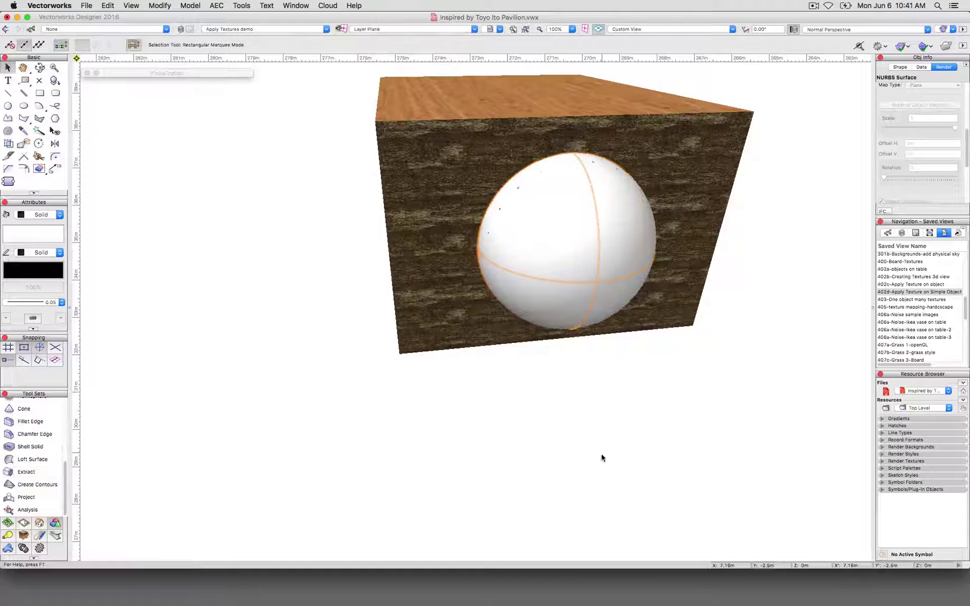
{"action": "key", "text": "Return"}
{"action": "key", "text": "x"}
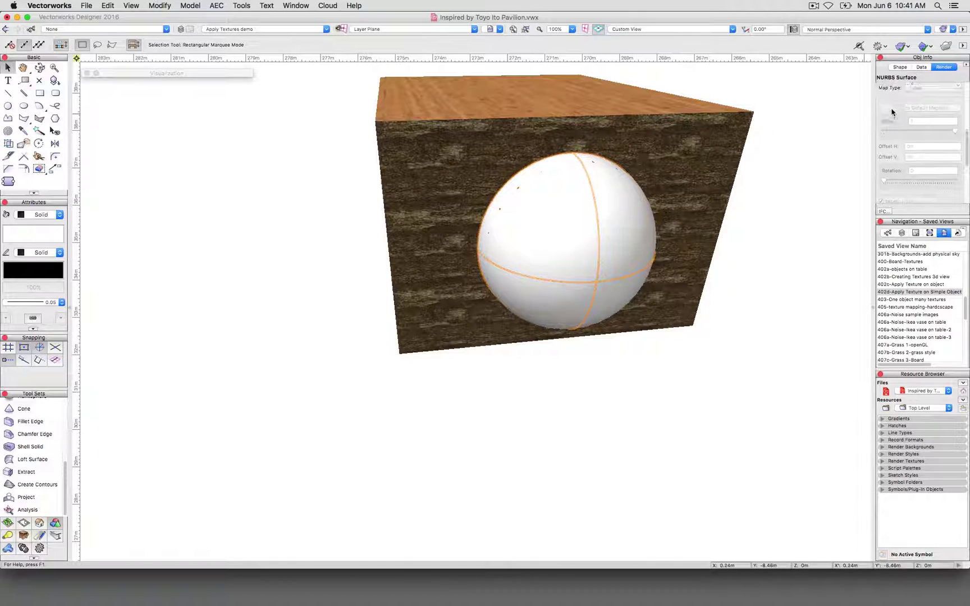
Texture the extracted sphere with Gravel 1, replacing a first try with Blue Elder_Knot
{"action": "left_click", "coordinate": [902, 162]}
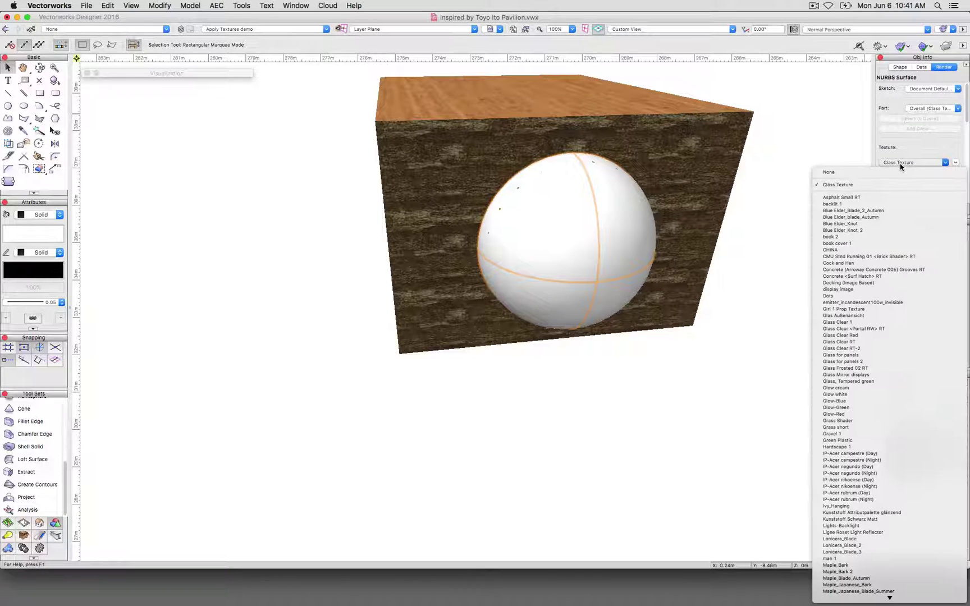
{"action": "left_click", "coordinate": [867, 224]}
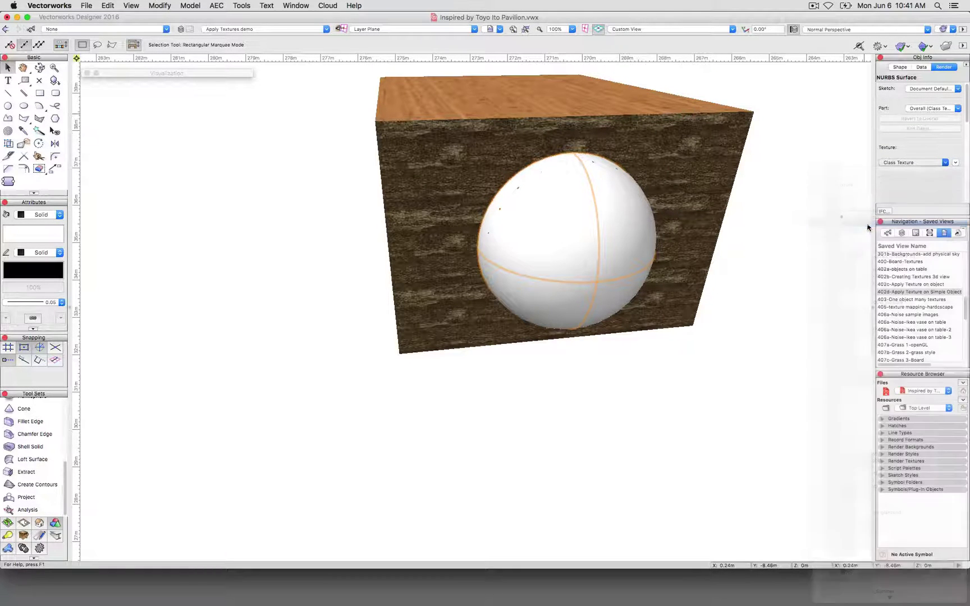
{"action": "left_click", "coordinate": [898, 163]}
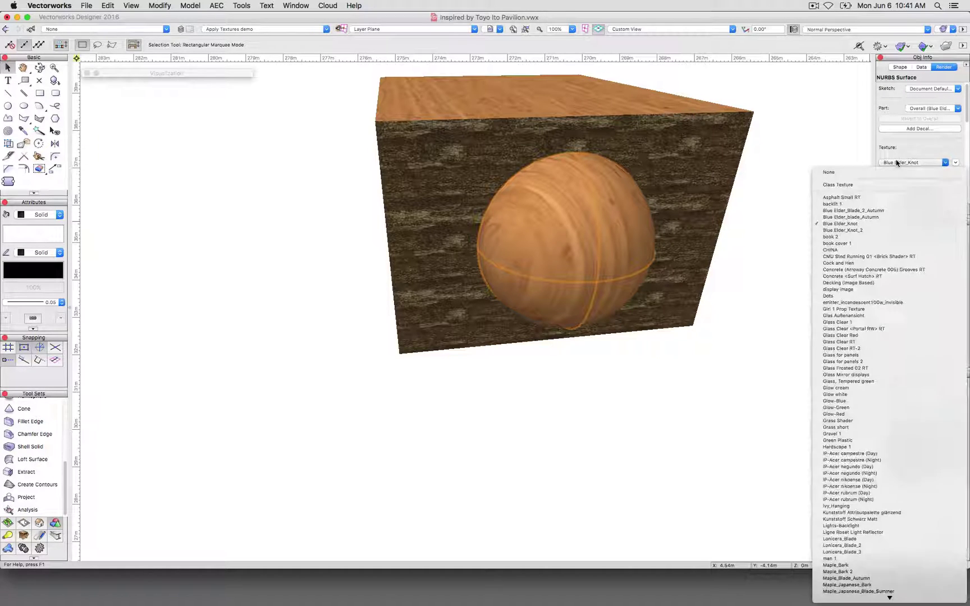
{"action": "left_click", "coordinate": [857, 434]}
Change the sphere's texture Map Type from Perimeter to Sphere, then deselect it
{"action": "scroll", "coordinate": [804, 382], "scroll_direction": "up", "scroll_amount": 5}
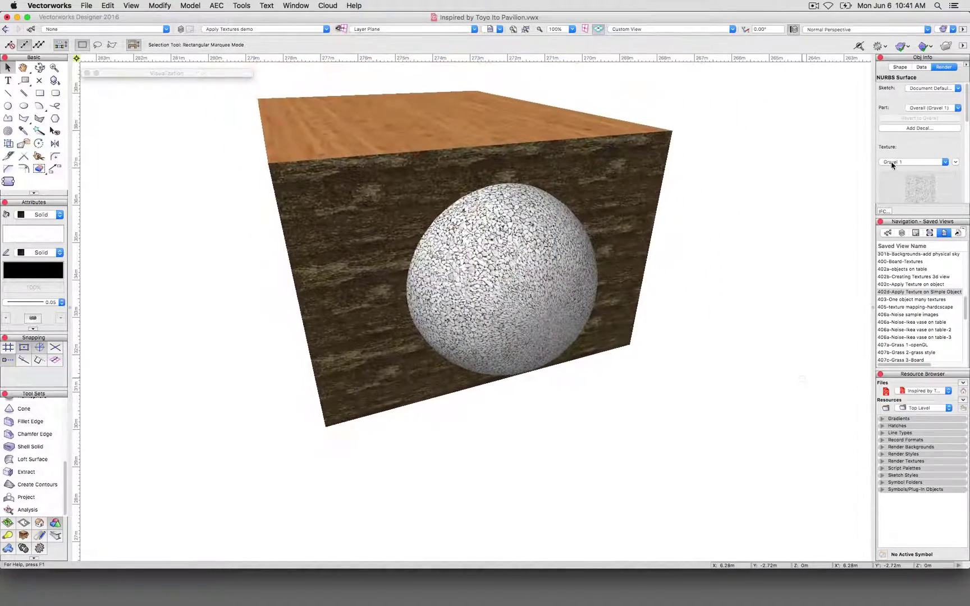
{"action": "scroll", "coordinate": [920, 163], "scroll_direction": "down", "scroll_amount": 3}
{"action": "left_click", "coordinate": [923, 169]}
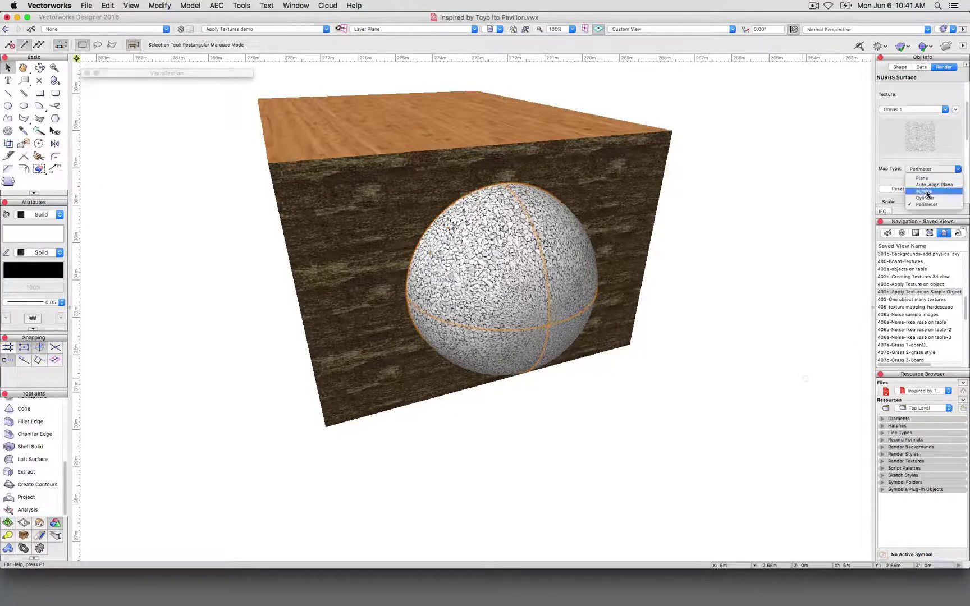
{"action": "left_click", "coordinate": [924, 192]}
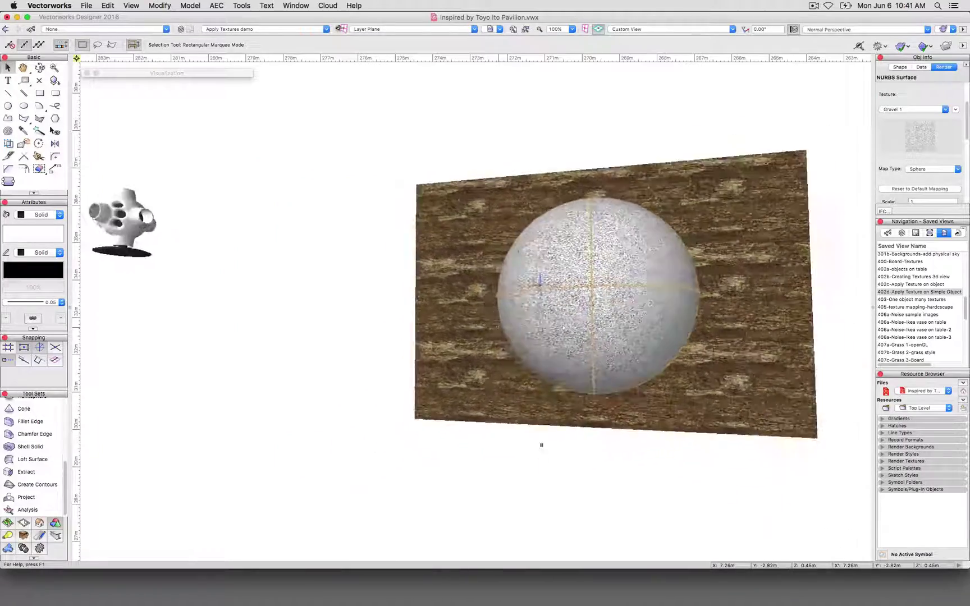
{"action": "middle_click_drag", "start_coordinate": [493, 354], "coordinate": [496, 227], "text": "shift"}
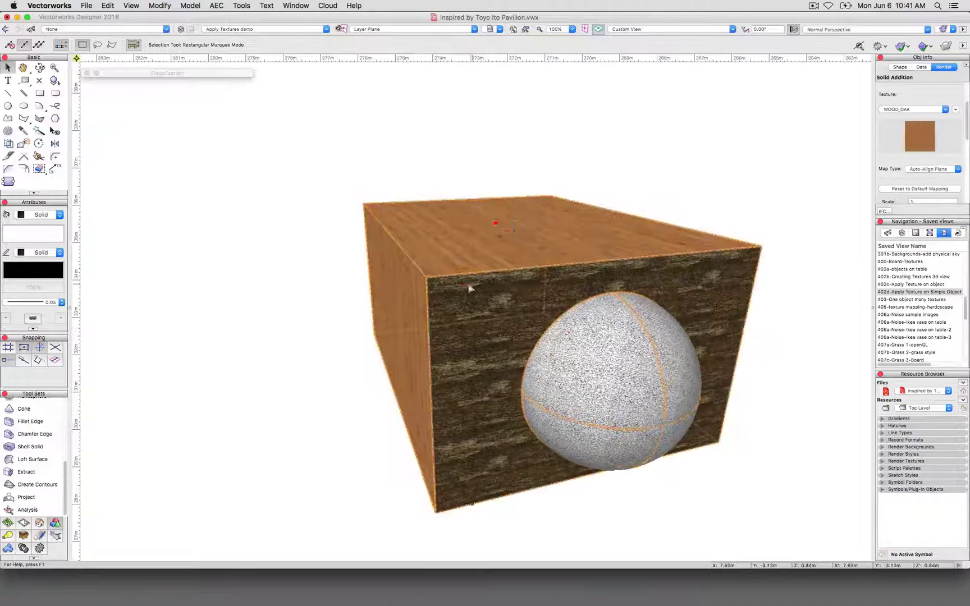
{"action": "left_click", "coordinate": [746, 422]}
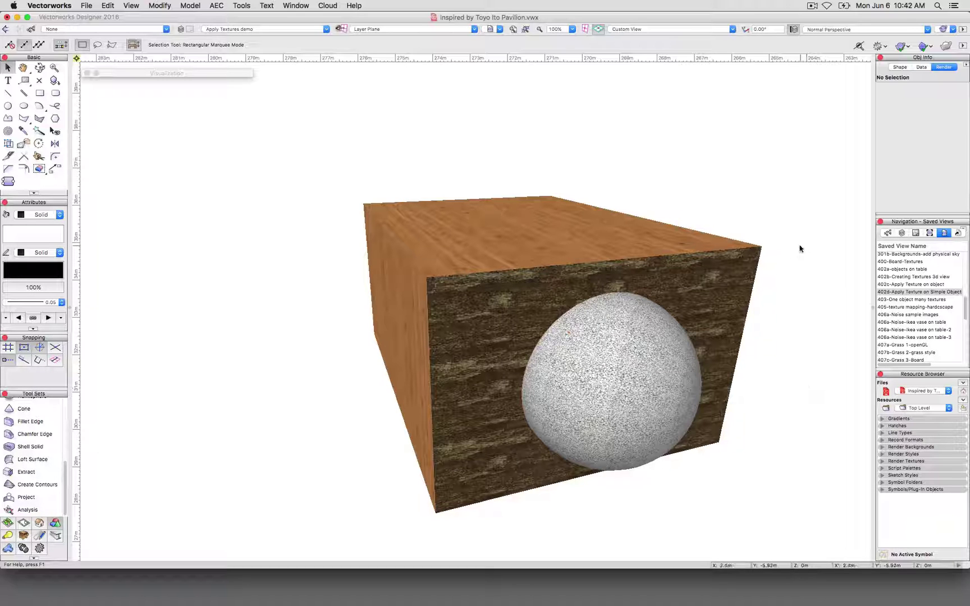
Edit the box's texture with Attribute Mapping, accepting Plane map type, and fly around to inspect
{"action": "left_click", "coordinate": [8, 143]}
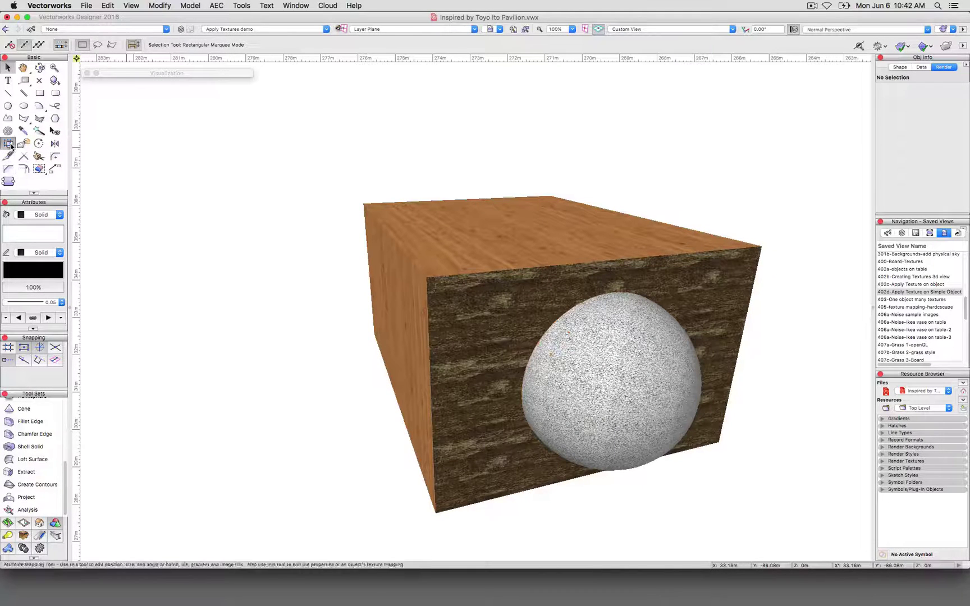
{"action": "left_click", "coordinate": [469, 234]}
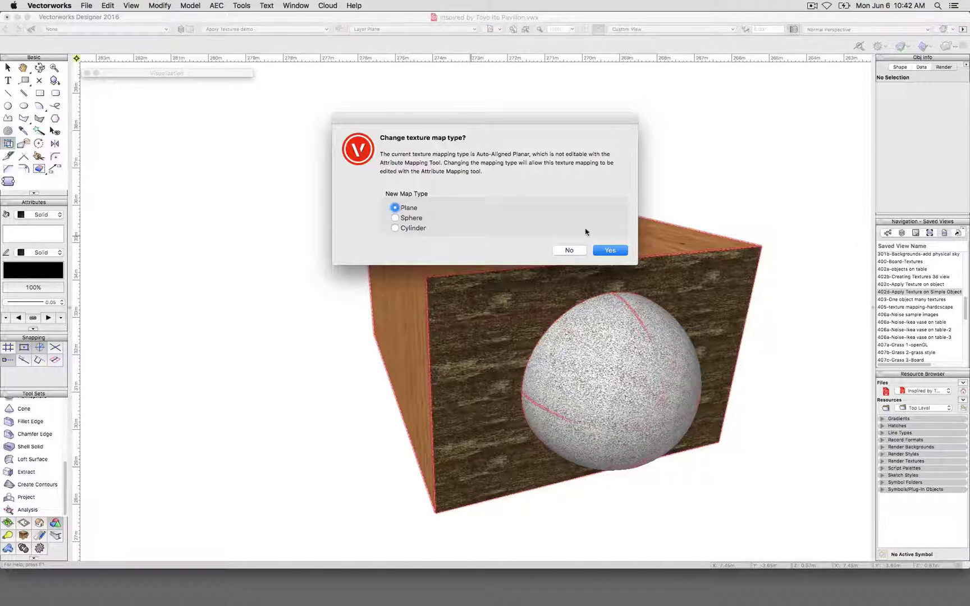
{"action": "left_click", "coordinate": [613, 251]}
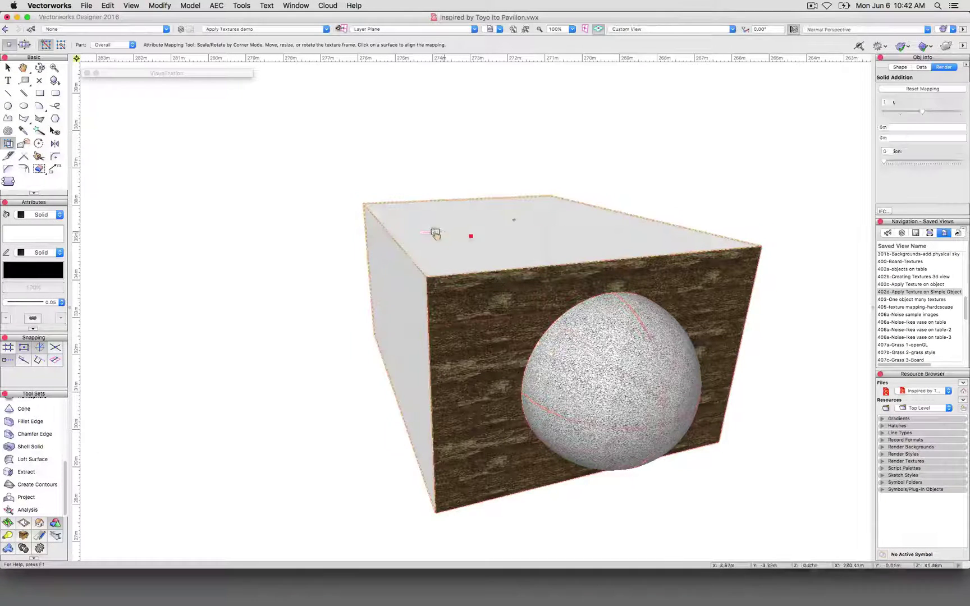
{"action": "left_click", "coordinate": [489, 243]}
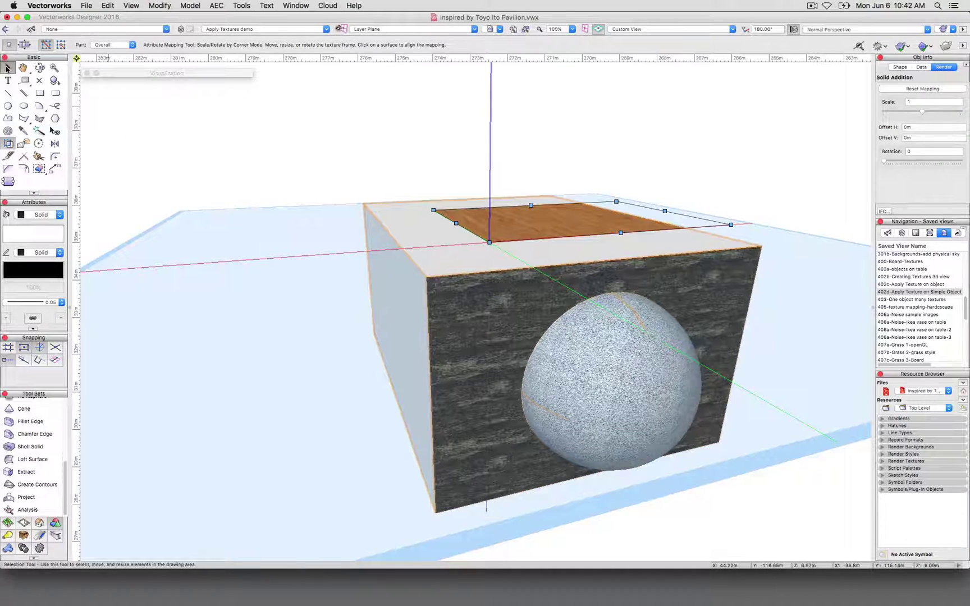
{"action": "left_click", "coordinate": [39, 68]}
{"action": "mouse_move", "coordinate": [260, 288]}
{"action": "left_mouse_down"}
{"action": "mouse_move", "coordinate": [284, 286]}
{"action": "mouse_move", "coordinate": [283, 250]}
{"action": "mouse_move", "coordinate": [256, 268]}
{"action": "mouse_move", "coordinate": [258, 297]}
{"action": "mouse_move", "coordinate": [262, 262]}
{"action": "mouse_move", "coordinate": [265, 288]}
{"action": "left_mouse_up"}
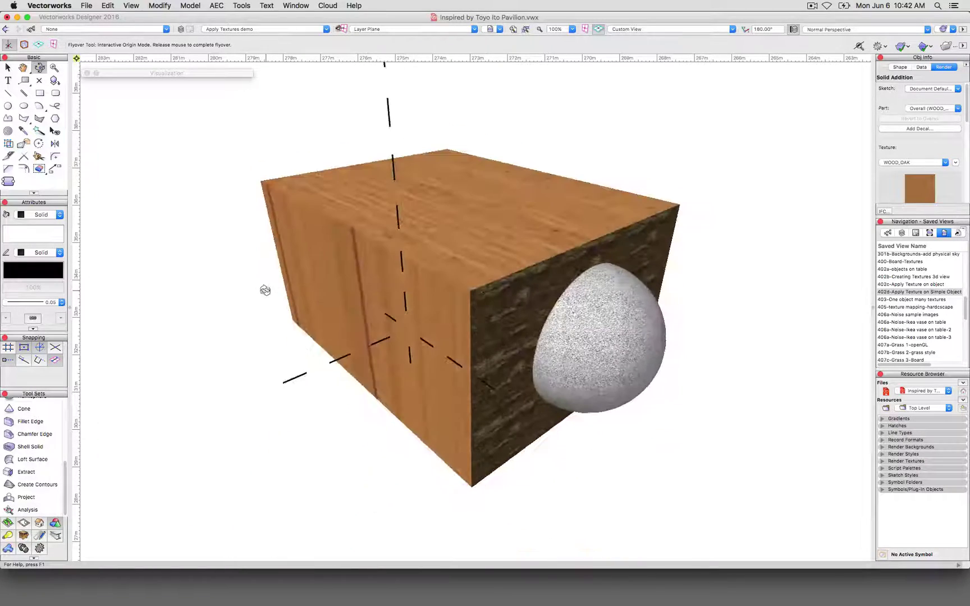
Set the oak box's WOOD_OAK texture Map Type to Auto-Align Plane
{"action": "key", "text": "x"}
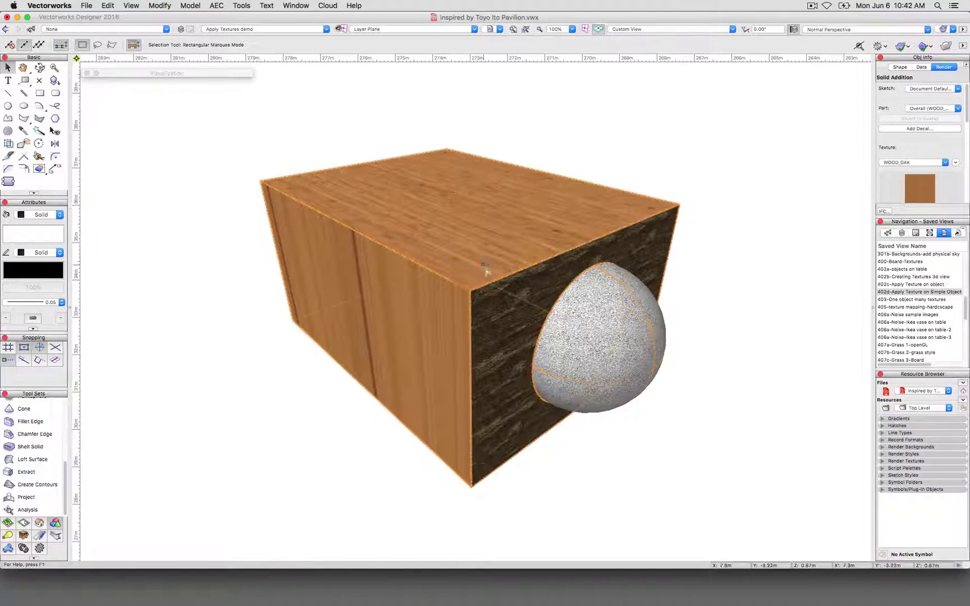
{"action": "scroll", "coordinate": [895, 175], "scroll_direction": "down", "scroll_amount": 3}
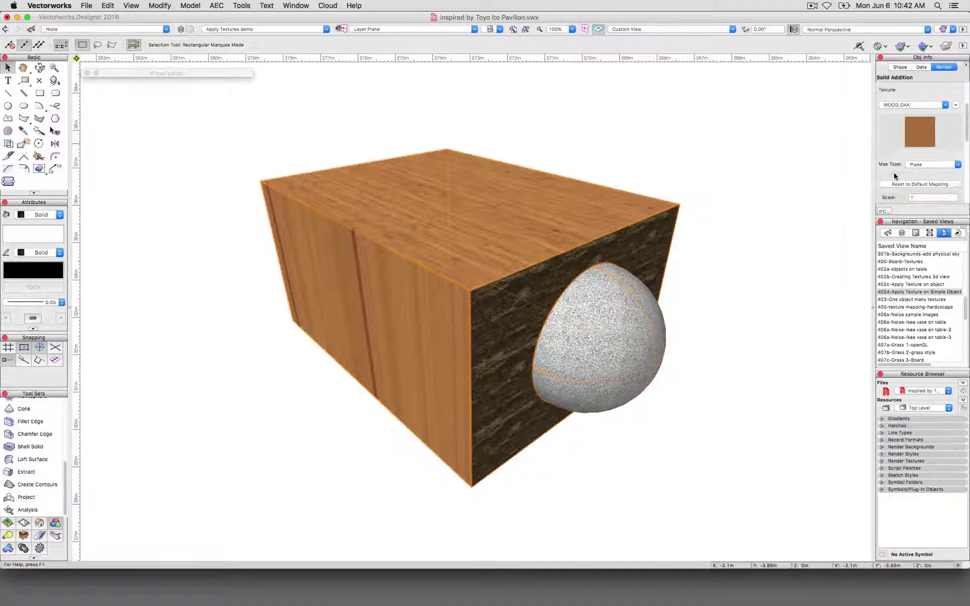
{"action": "left_click", "coordinate": [919, 171]}
{"action": "left_click", "coordinate": [929, 179]}
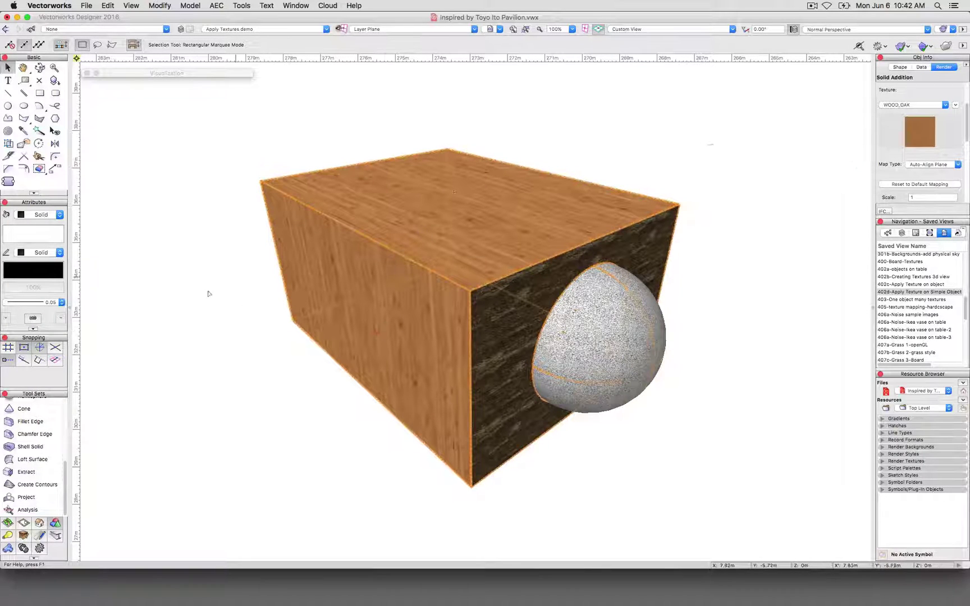
{"action": "left_click", "coordinate": [28, 472]}
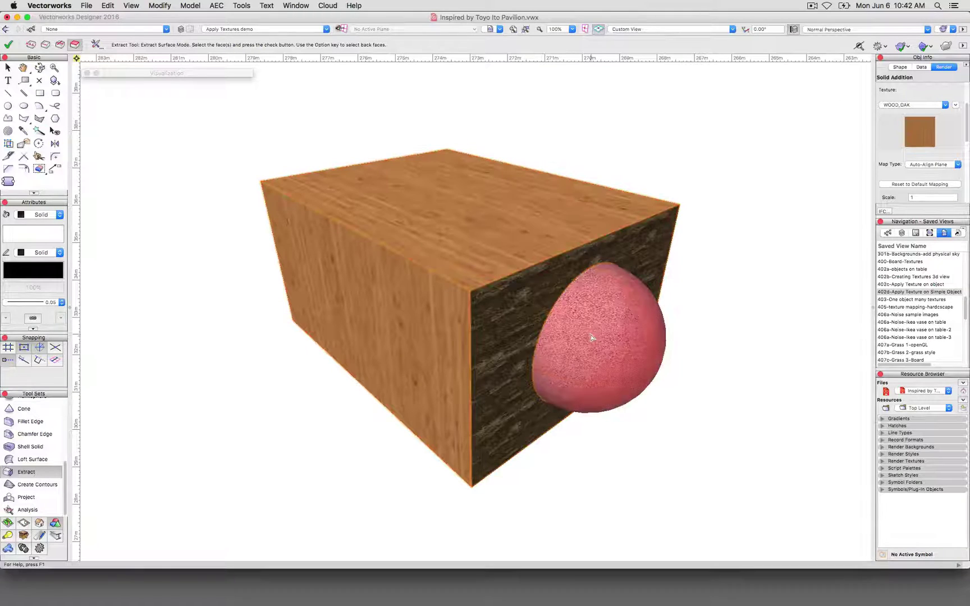
Finish extracting and select the extracted bark surface, undoing a stray deletion
{"action": "left_click", "coordinate": [7, 68]}
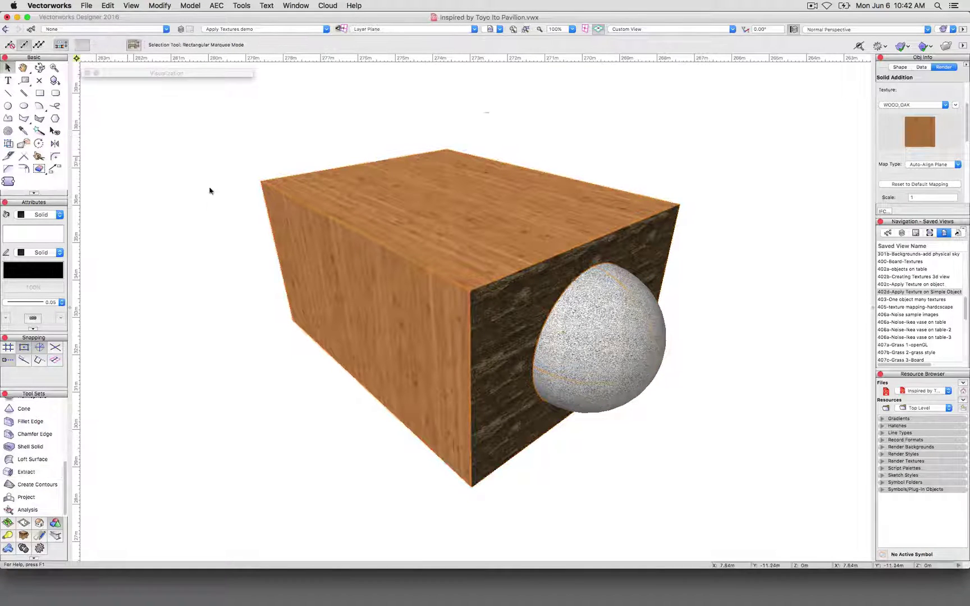
{"action": "left_click", "coordinate": [411, 407]}
{"action": "key", "text": "Delete"}
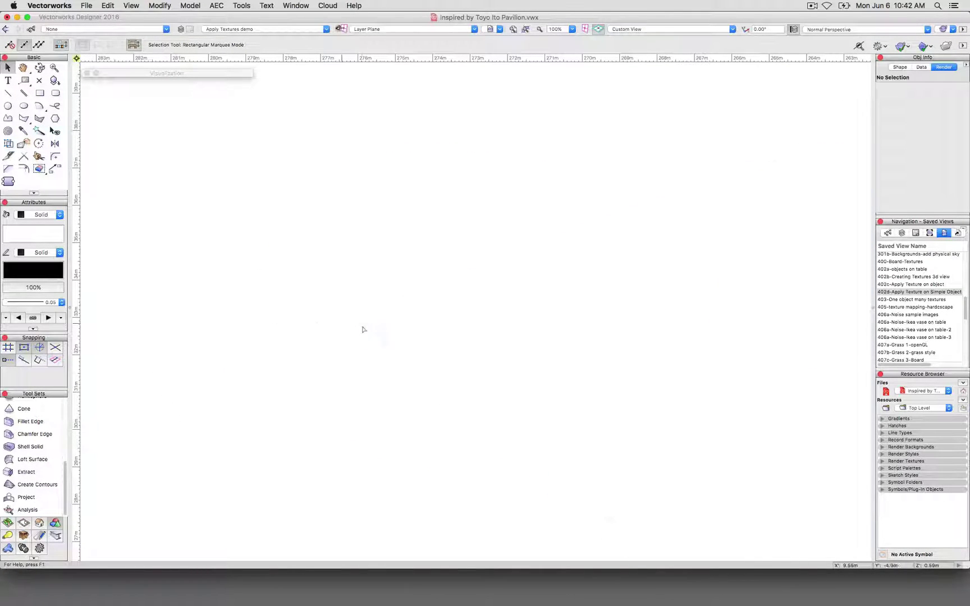
{"action": "left_click", "coordinate": [362, 329]}
{"action": "key", "text": "ctrl+z"}
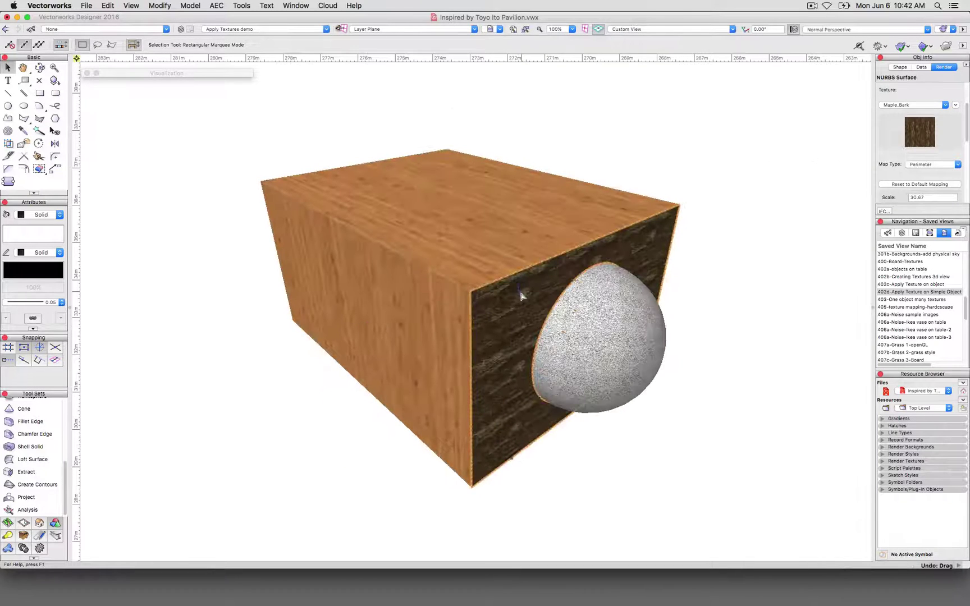
Drag the bark face, sphere and box apart to check them, undo the moves, then marquee-select both surfaces
{"action": "left_click_drag", "start_coordinate": [522, 295], "coordinate": [739, 302]}
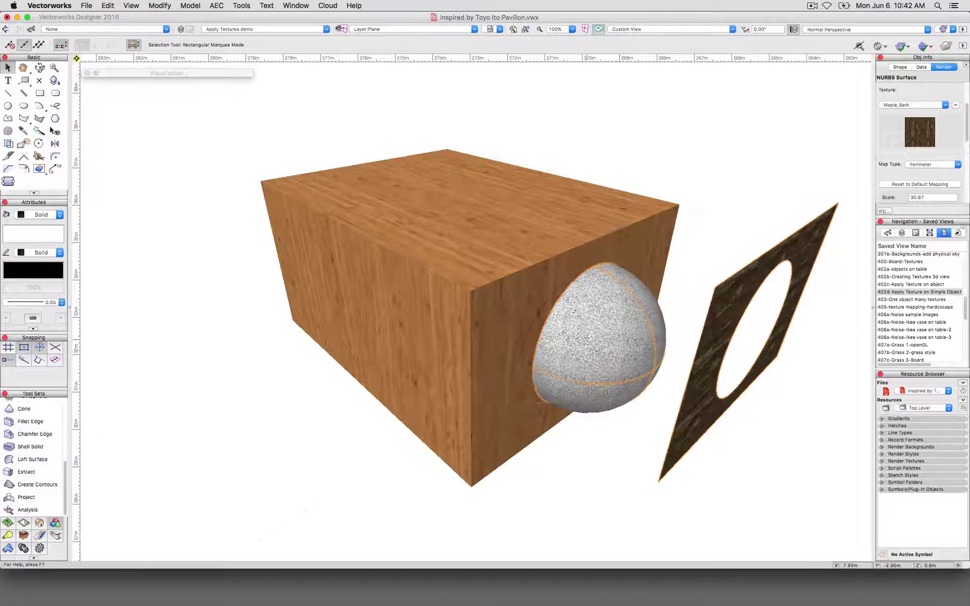
{"action": "left_click_drag", "start_coordinate": [556, 353], "coordinate": [264, 372]}
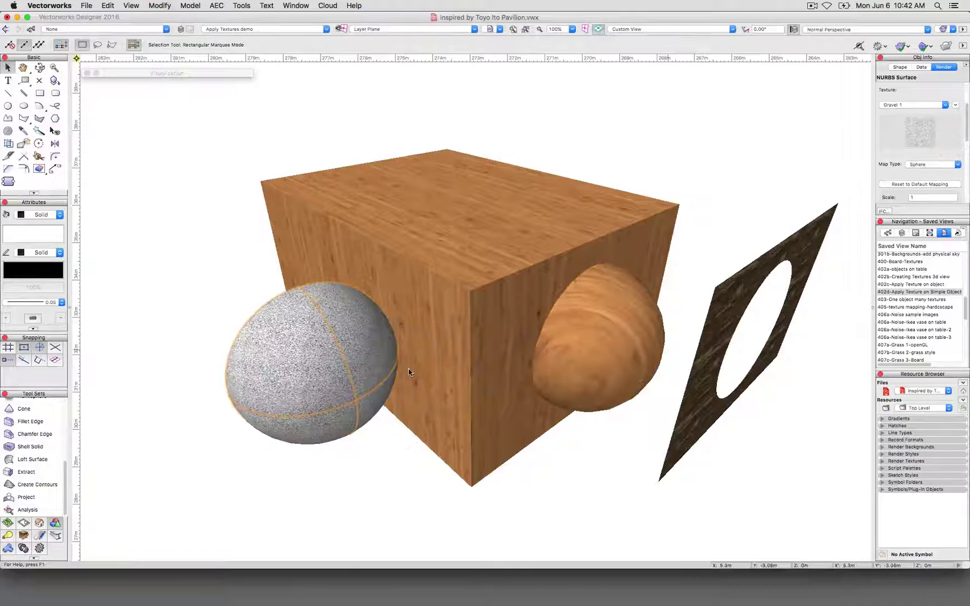
{"action": "key", "text": "ctrl+z"}
{"action": "key", "text": "ctrl+z"}
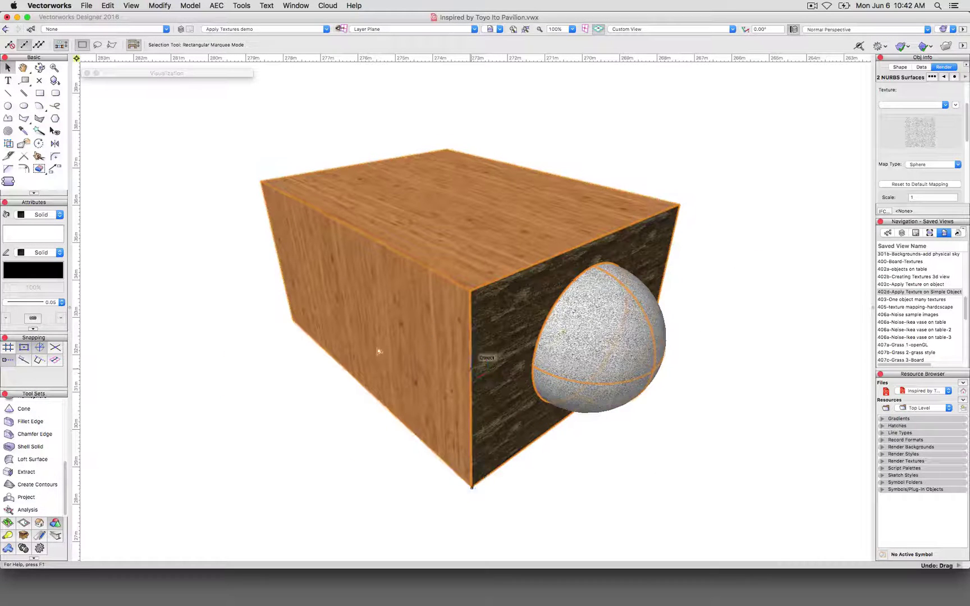
{"action": "left_click", "coordinate": [719, 122]}
{"action": "left_click_drag", "start_coordinate": [554, 221], "coordinate": [525, 163]}
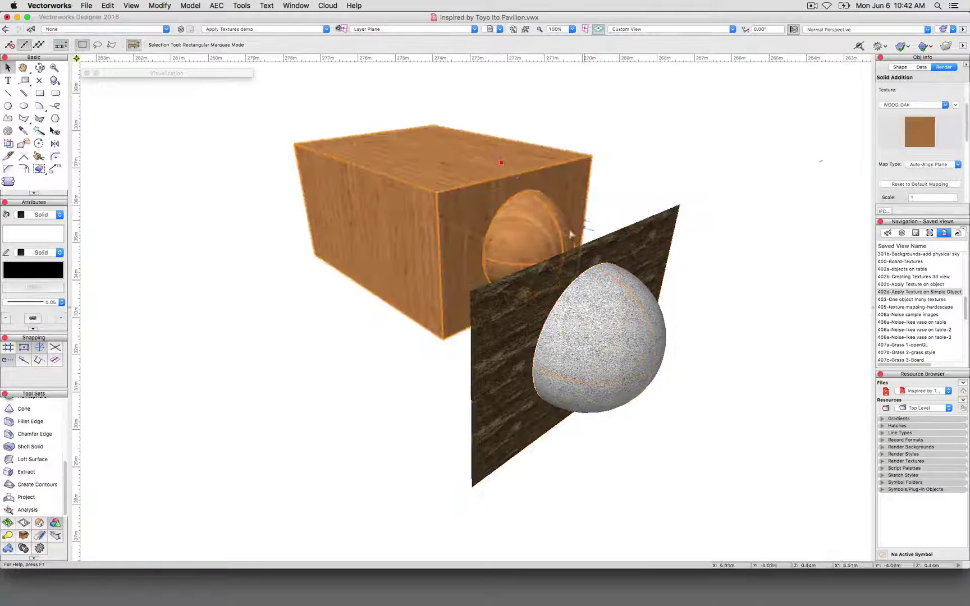
{"action": "key", "text": "ctrl+z"}
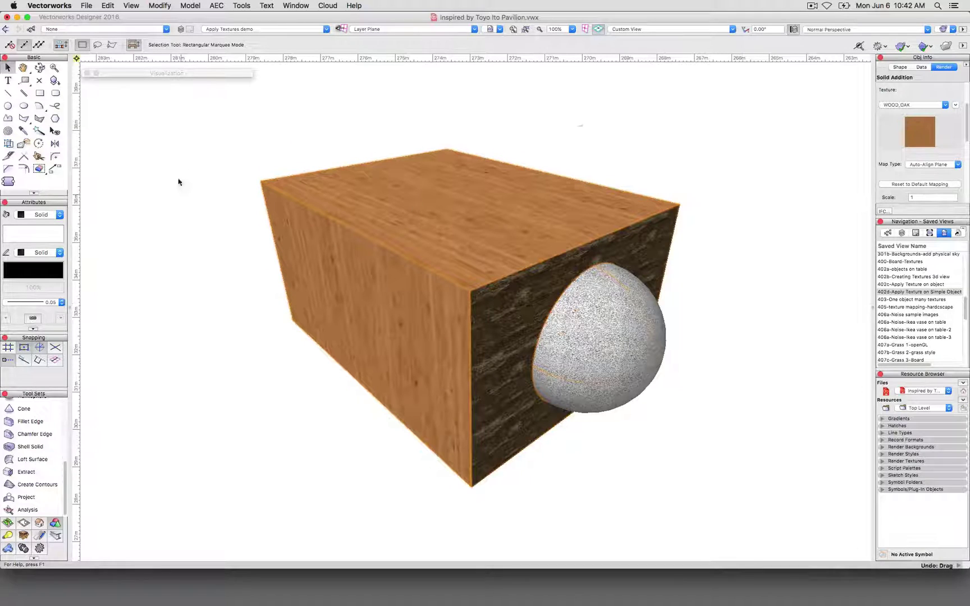
{"action": "left_click_drag", "start_coordinate": [203, 96], "coordinate": [772, 513]}
Fly to a near front-on view of the grouped bark face and gravel sphere, then deselect
{"action": "left_click", "coordinate": [768, 511]}
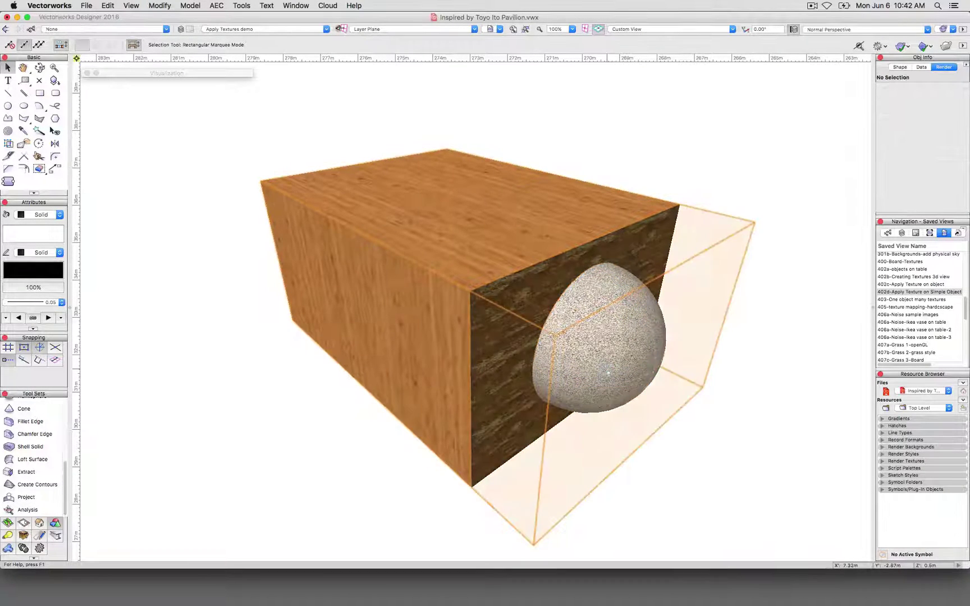
{"action": "mouse_move", "coordinate": [608, 372]}
{"action": "left_mouse_down"}
{"action": "mouse_move", "coordinate": [516, 331]}
{"action": "mouse_move", "coordinate": [491, 355]}
{"action": "mouse_move", "coordinate": [606, 367]}
{"action": "left_mouse_up"}
{"action": "middle_click_drag", "start_coordinate": [606, 367], "coordinate": [659, 353], "text": "shift"}
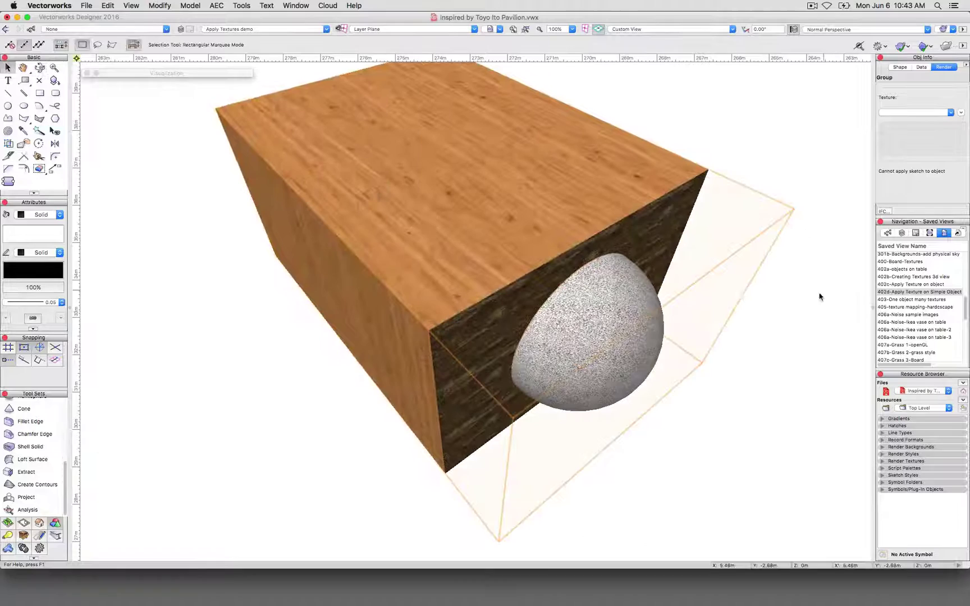
{"action": "middle_click_drag", "start_coordinate": [762, 422], "coordinate": [752, 399], "text": "shift"}
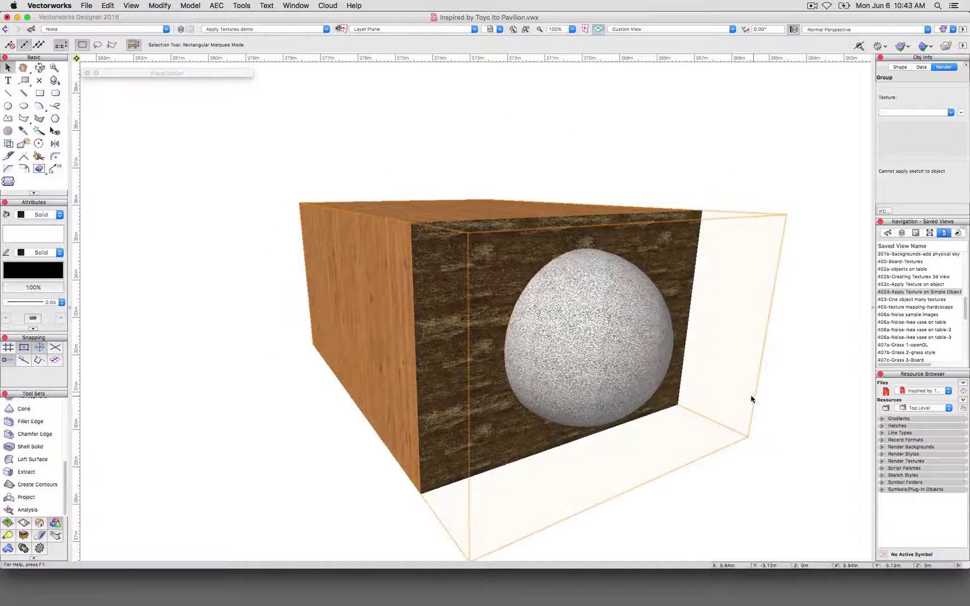
{"action": "left_click", "coordinate": [775, 368]}
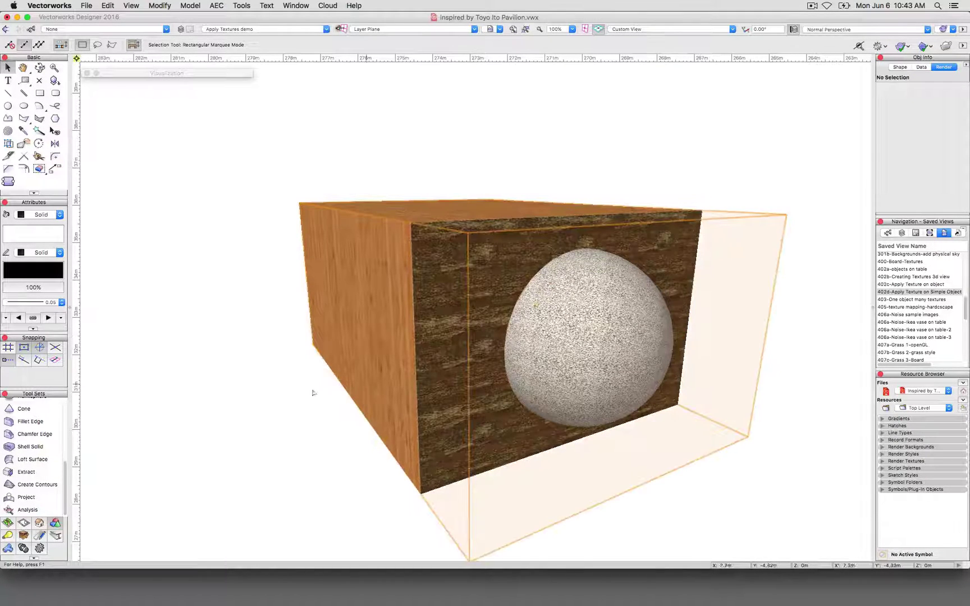
Open the Door tool's settings from the Building Shell tool set and show its Classes pane
{"action": "left_click", "coordinate": [39, 523]}
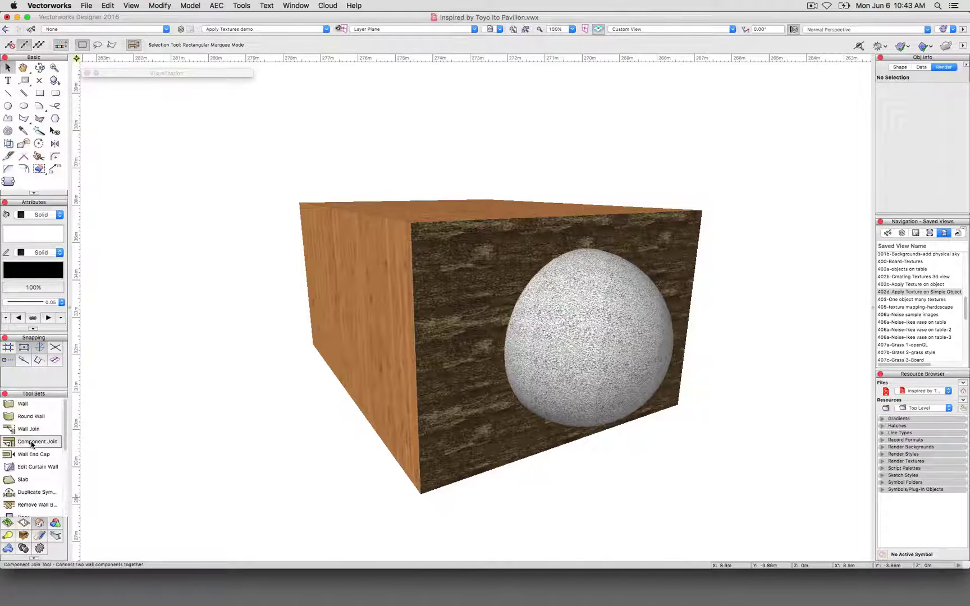
{"action": "scroll", "coordinate": [32, 445], "scroll_direction": "down", "scroll_amount": 3}
{"action": "left_click", "coordinate": [33, 452]}
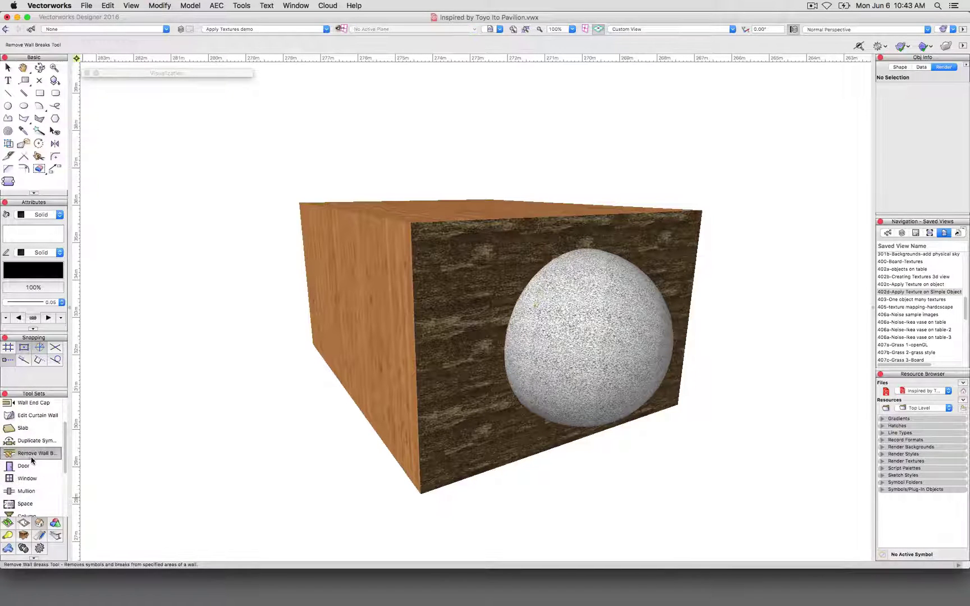
{"action": "left_click", "coordinate": [29, 469]}
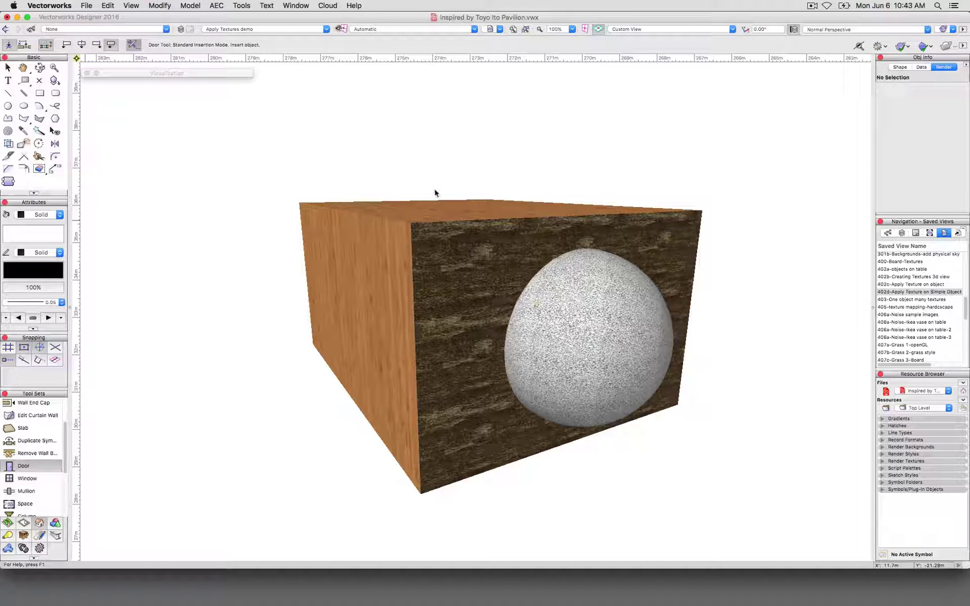
{"action": "left_click", "coordinate": [543, 168]}
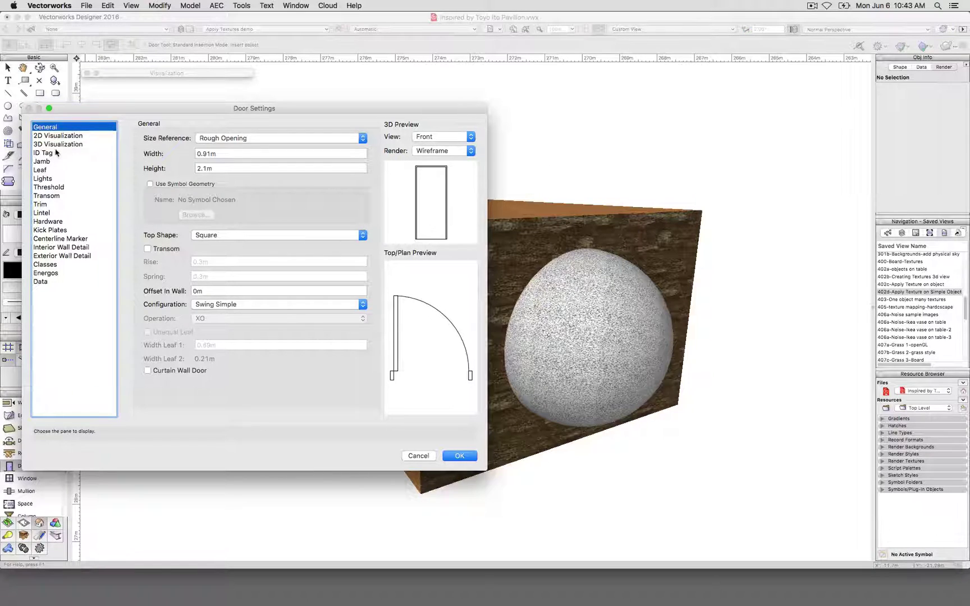
{"action": "left_click", "coordinate": [45, 264]}
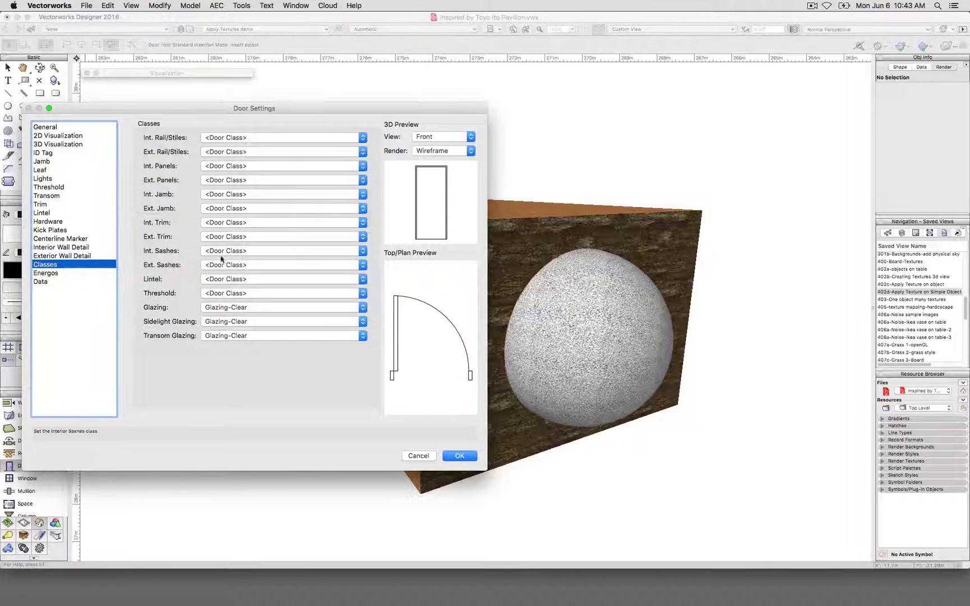